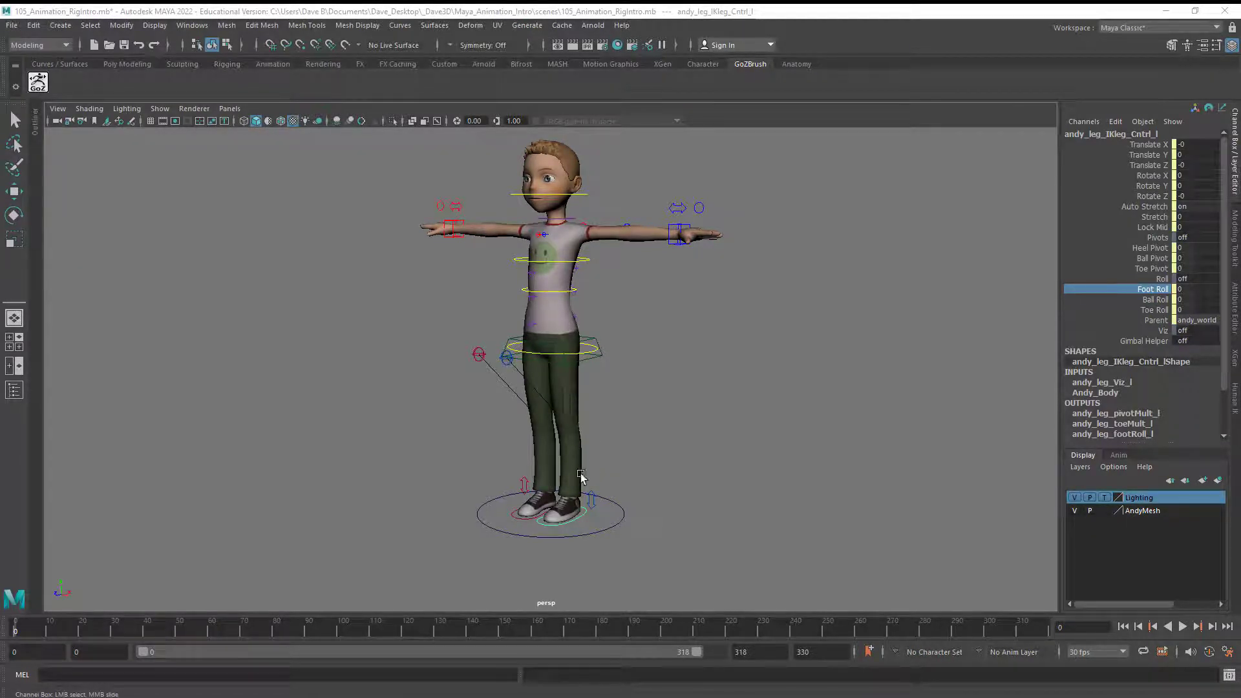
Step: Examine the character rig's legs and foot controls up close from several angles
alt+drag(659, 493, 621, 482)
alt+middle_drag(514, 552, 493, 446)
alt+right_drag(493, 446, 1061, 520)
alt+middle_drag(693, 471, 672, 371)
alt+right_drag(673, 372, 944, 488)
alt+drag(795, 478, 696, 465)
alt+right_drag(695, 465, 608, 453)
alt+drag(721, 487, 632, 456)
alt+right_drag(794, 444, 549, 372)
alt+middle_drag(549, 372, 537, 440)
alt+right_drag(538, 440, 565, 494)
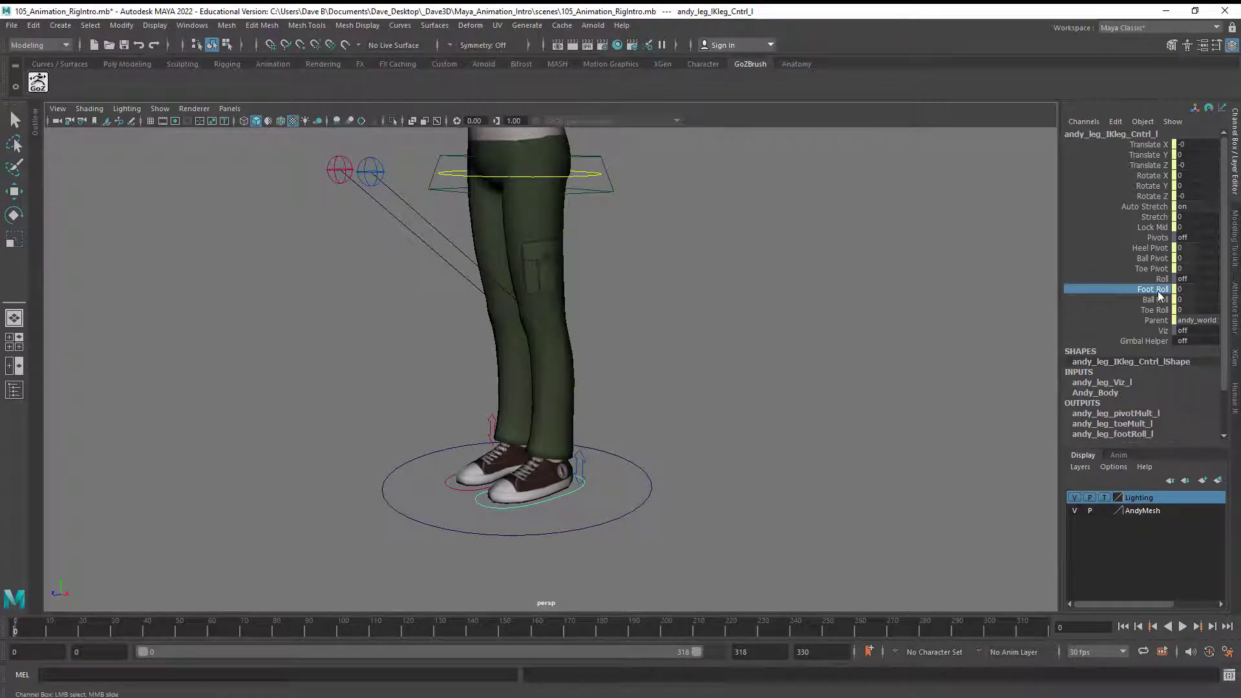
Step: Try the Foot Roll attribute on the character's left foot IK control, and undo the change
key(q)
click(691, 448)
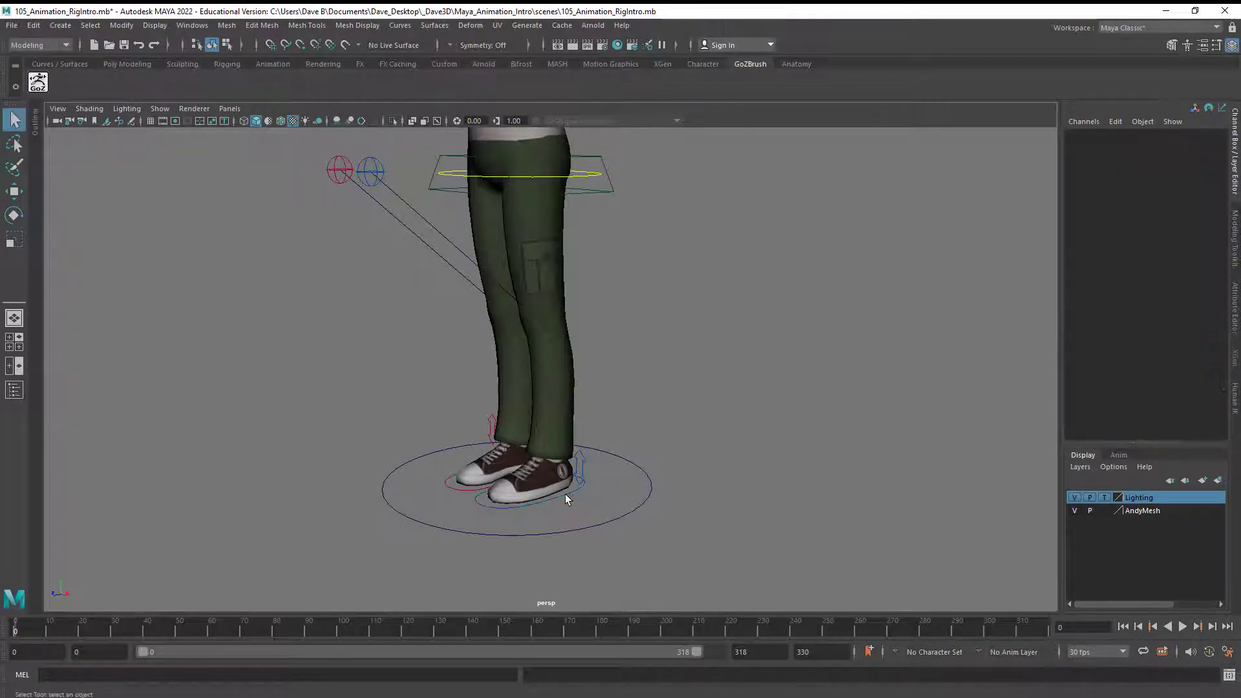
click(572, 497)
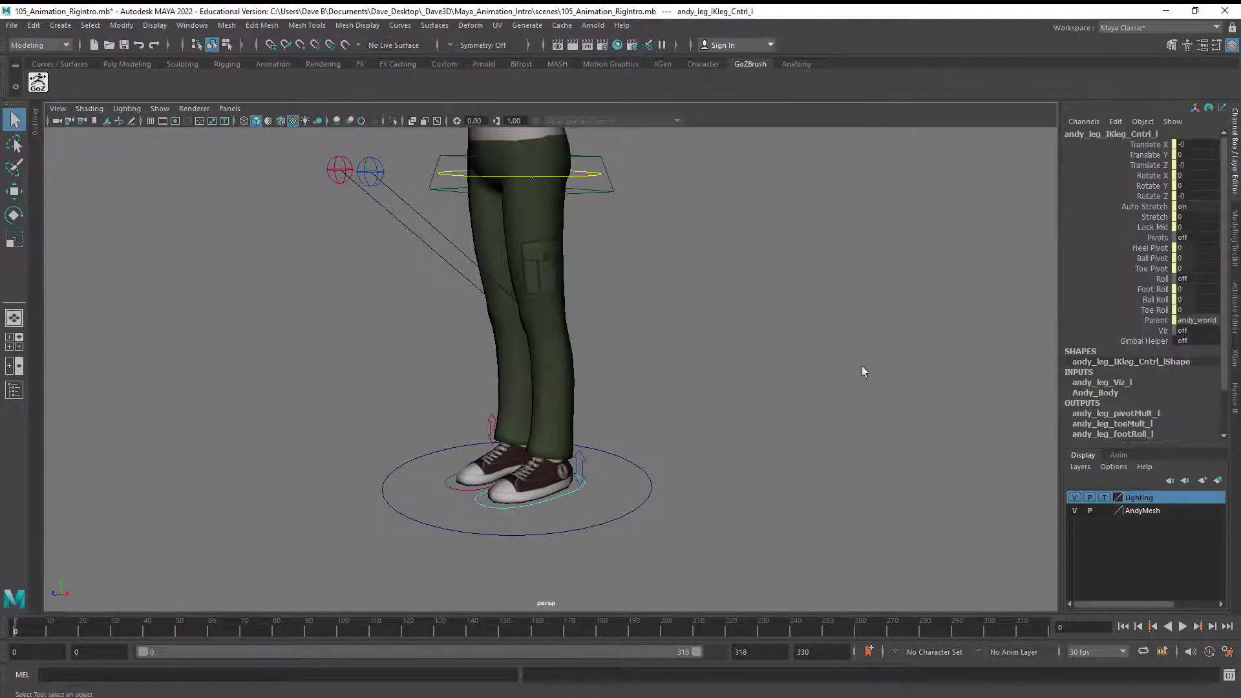
click(1154, 292)
alt+middle_drag(719, 341, 719, 246)
alt+right_drag(719, 246, 802, 405)
mouse_move(699, 312)
middle_down()
mouse_move(710, 318)
mouse_move(692, 325)
mouse_move(708, 329)
mouse_move(679, 332)
mouse_move(709, 333)
middle_up()
key(ctrl+z)
Step: Try lifting the left foot control and moving the left knee's pole vector control, and undo both moves
alt+right_drag(799, 314, 743, 311)
alt+middle_drag(701, 311, 702, 381)
scroll(702, 384, down, 3)
key(w)
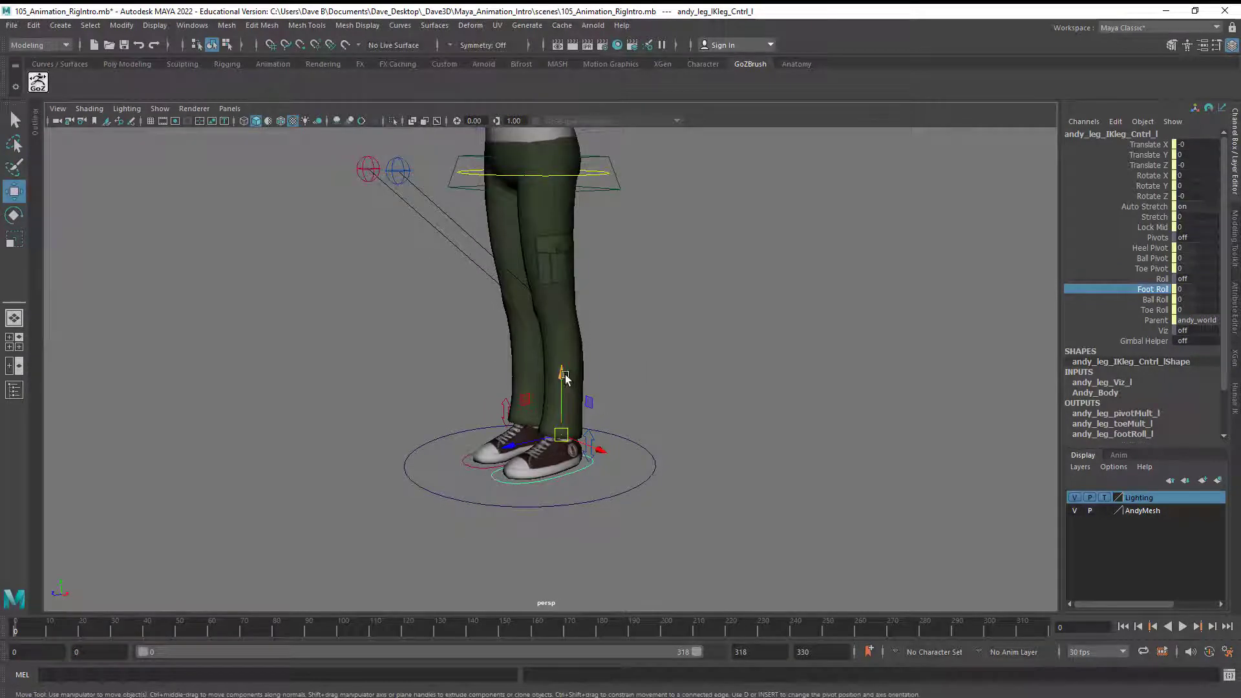
drag(562, 382, 559, 335)
click(397, 170)
drag(397, 170, 435, 193)
key(ctrl+z)
key(ctrl+z)
key(ctrl+z)
key(ctrl+z)
key(ctrl+z)
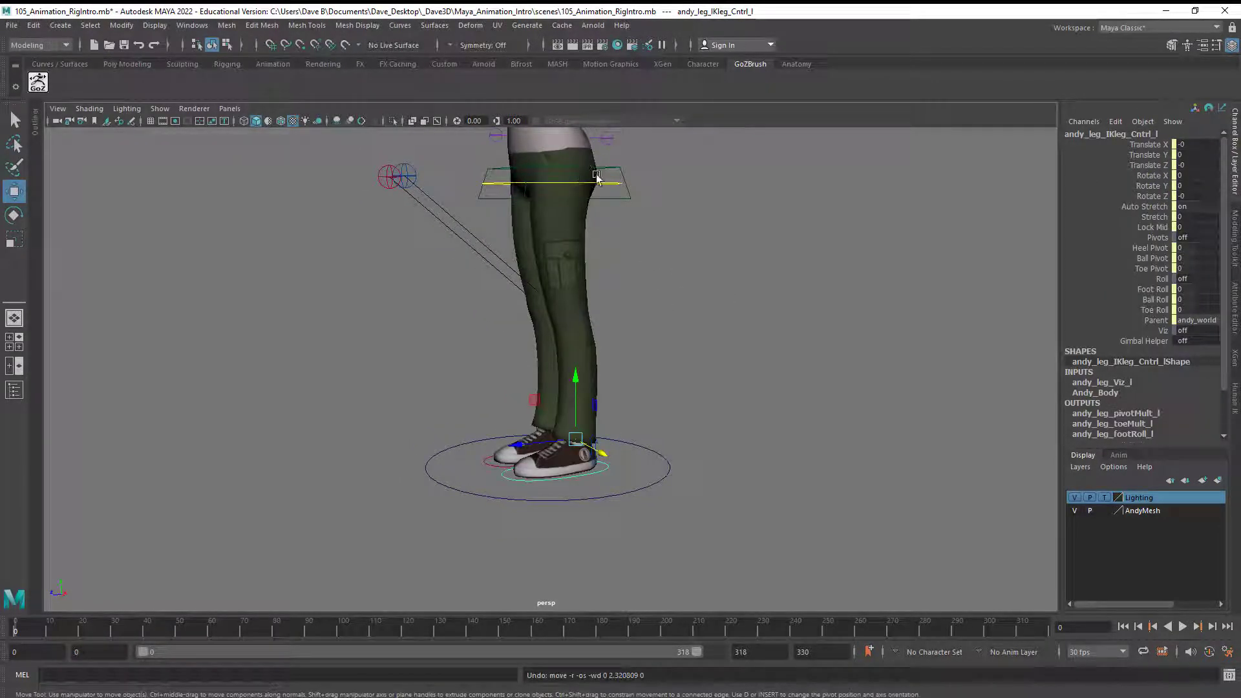
Step: Switch to the untitled Maya scene with the simple leg rig and try lifting its circular foot control
drag(746, 13, 0, 167)
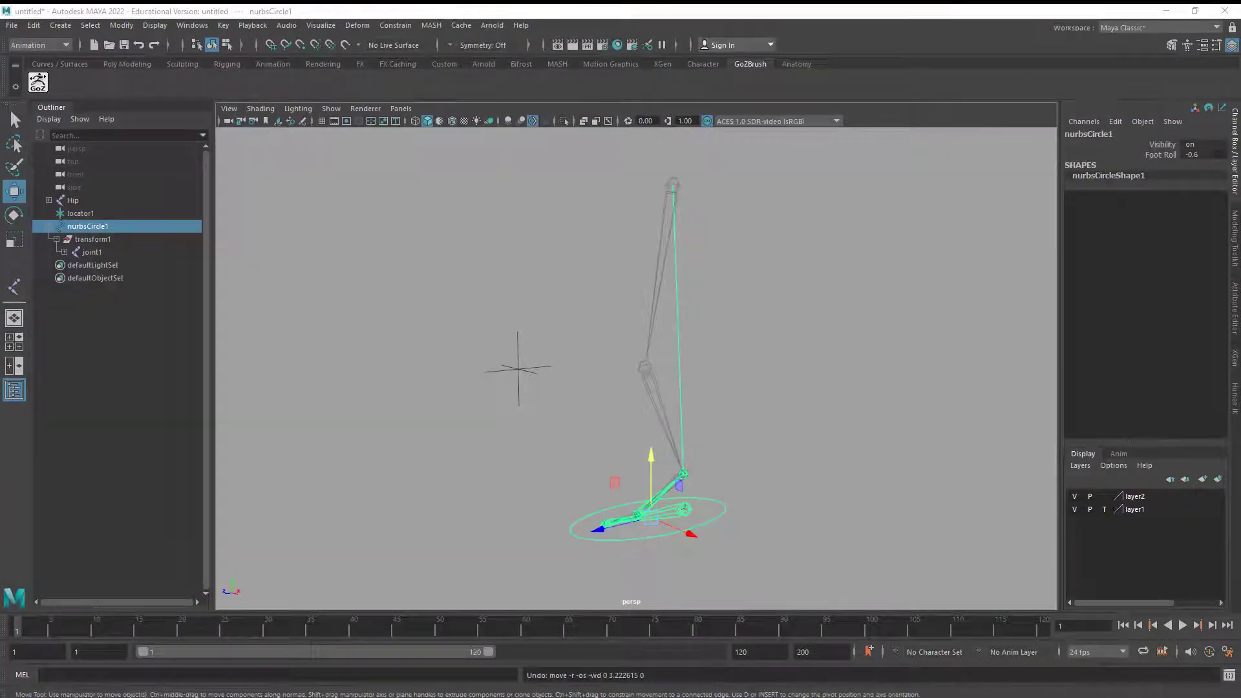
click(762, 452)
alt+drag(745, 472, 711, 229)
alt+drag(794, 438, 726, 498)
click(726, 498)
drag(654, 460, 669, 362)
key(ctrl+z)
Step: Try raising the foot control and moving the knee locator on the simple leg rig, and undo the moves
drag(657, 456, 793, 388)
alt+right_drag(792, 388, 608, 368)
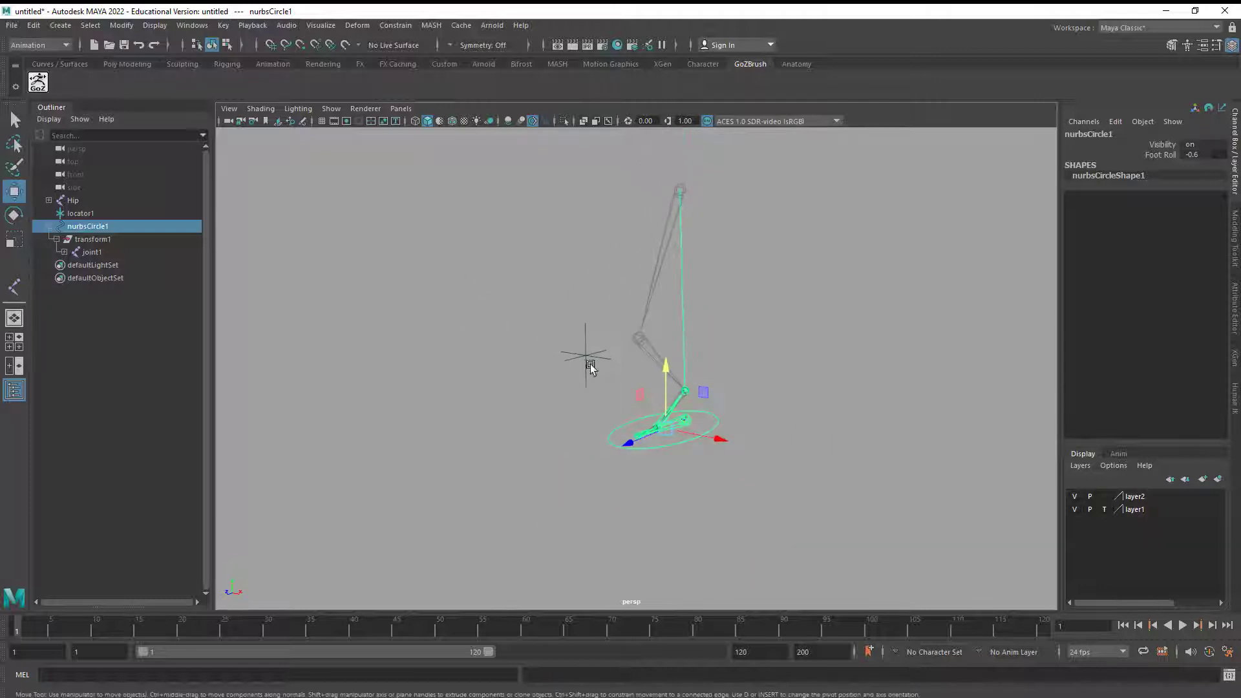
click(587, 360)
drag(637, 364, 682, 371)
key(ctrl+z)
key(ctrl+z)
key(ctrl+z)
Step: Try the custom Foot Roll attribute on the simple leg rig's circular control
alt+drag(821, 391, 757, 379)
alt+middle_drag(779, 408, 784, 366)
alt+drag(783, 364, 834, 414)
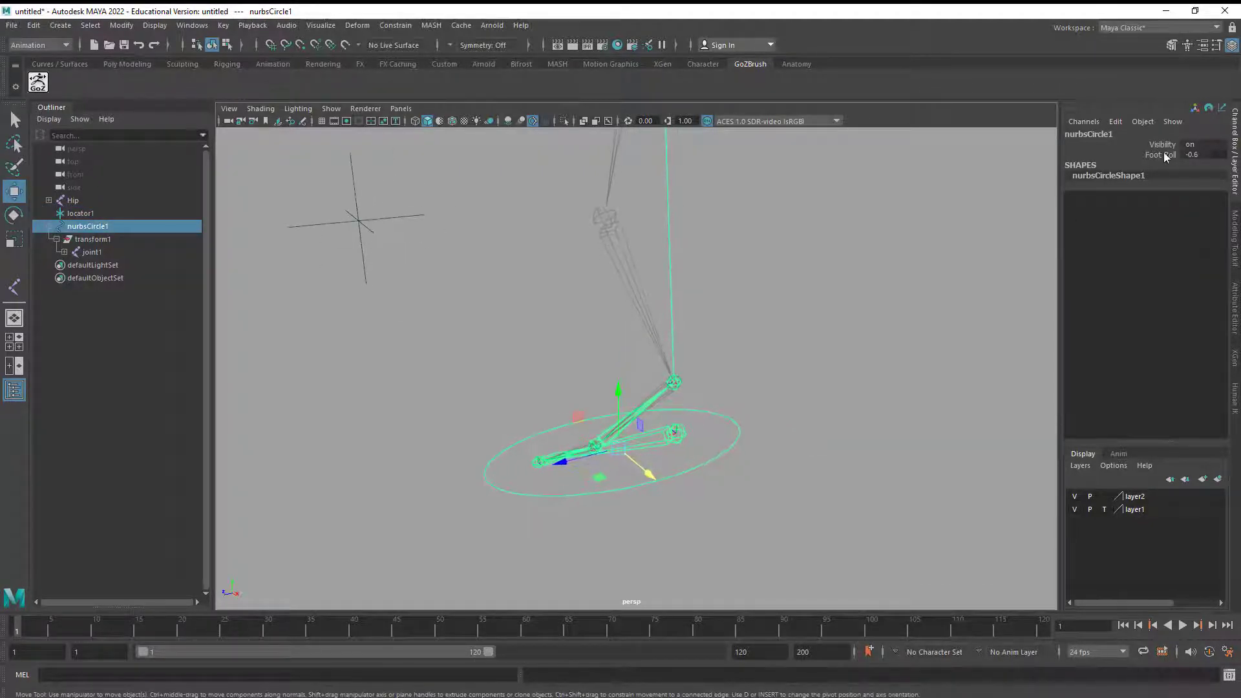
click(1160, 154)
middle_drag(774, 328, 830, 355)
alt+right_drag(830, 355, 744, 328)
alt+middle_drag(744, 328, 765, 386)
alt+drag(764, 386, 748, 365)
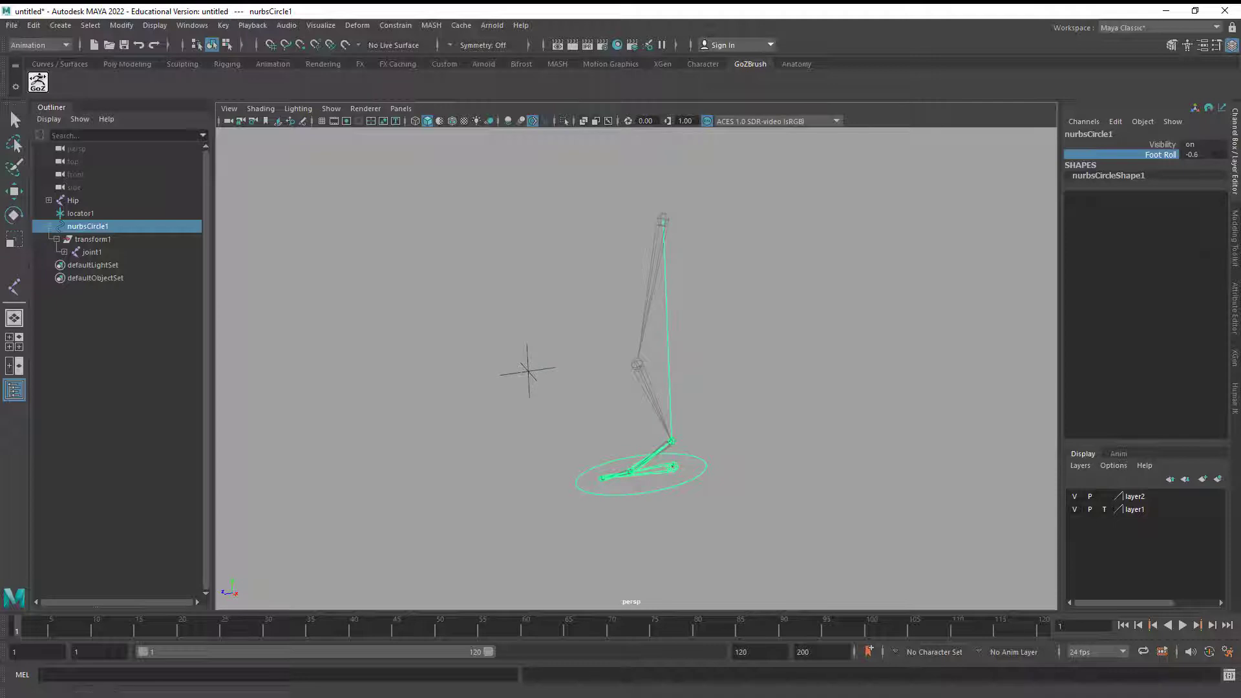
Step: Start a new empty scene in place of the demo leg rig
click(12, 25)
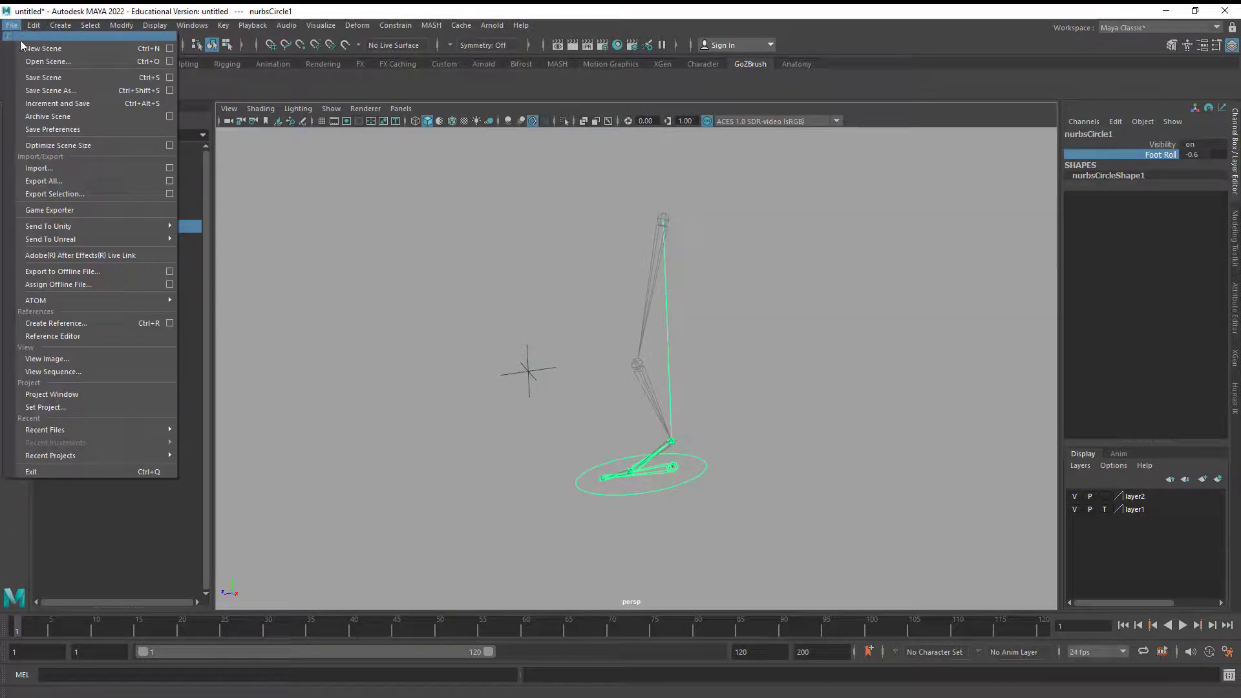
click(38, 37)
click(620, 363)
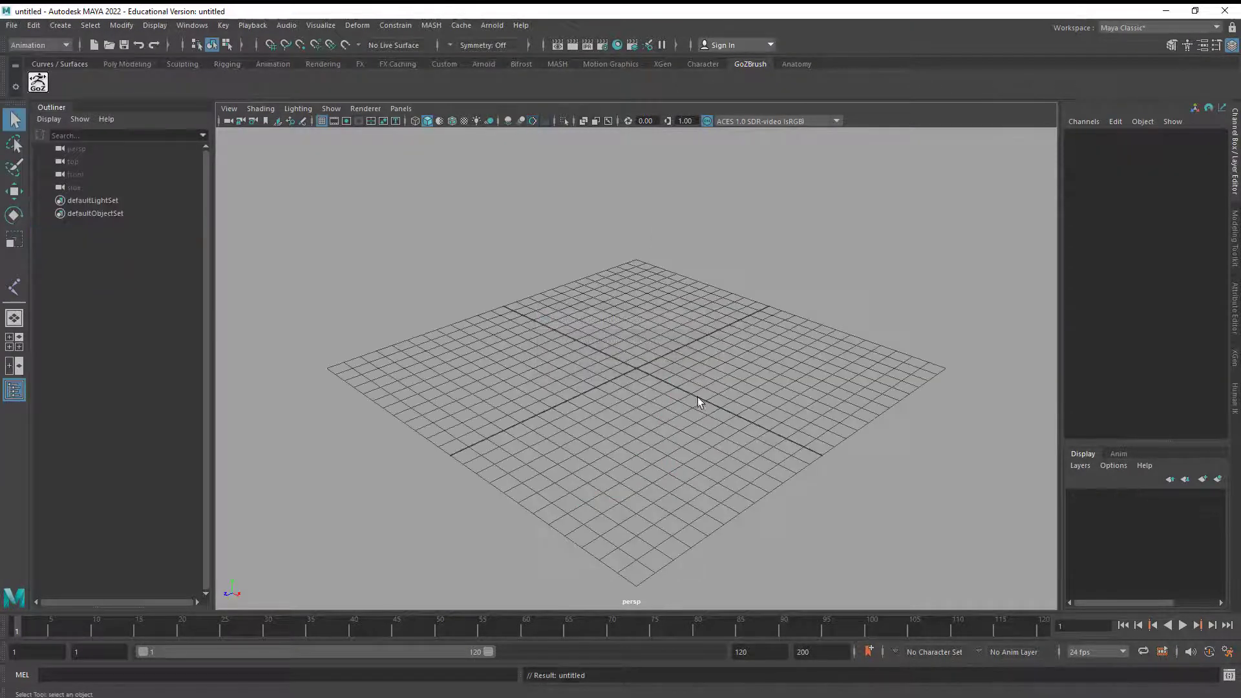
Step: Maximize the side view and turn on its grid
click(17, 344)
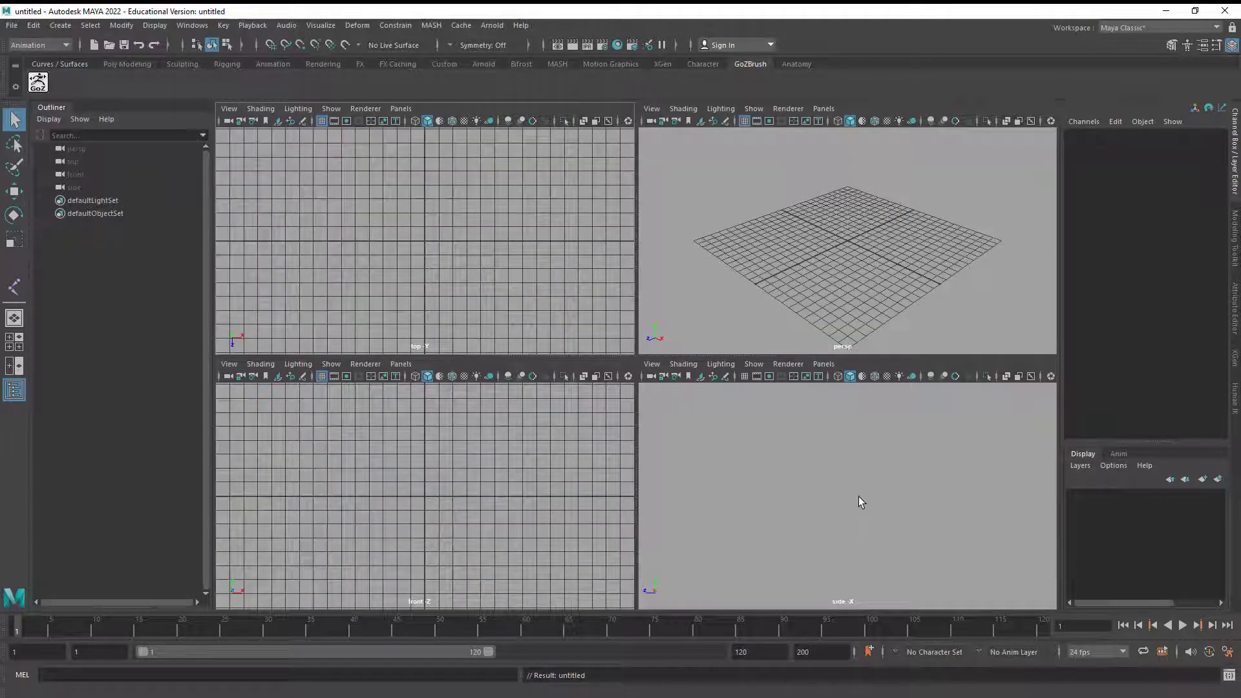
key(space)
click(321, 121)
alt+middle_drag(266, 271, 631, 383)
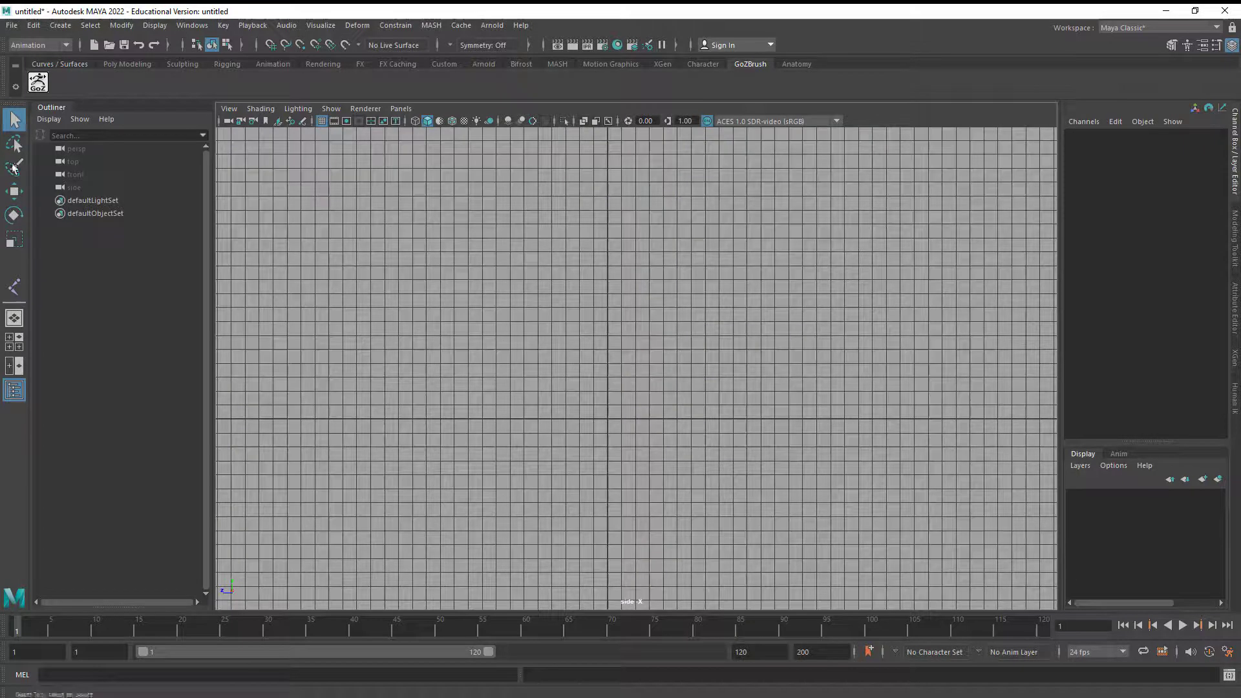
Step: Switch to the Rigging menu set and activate the Create Joints tool
click(36, 45)
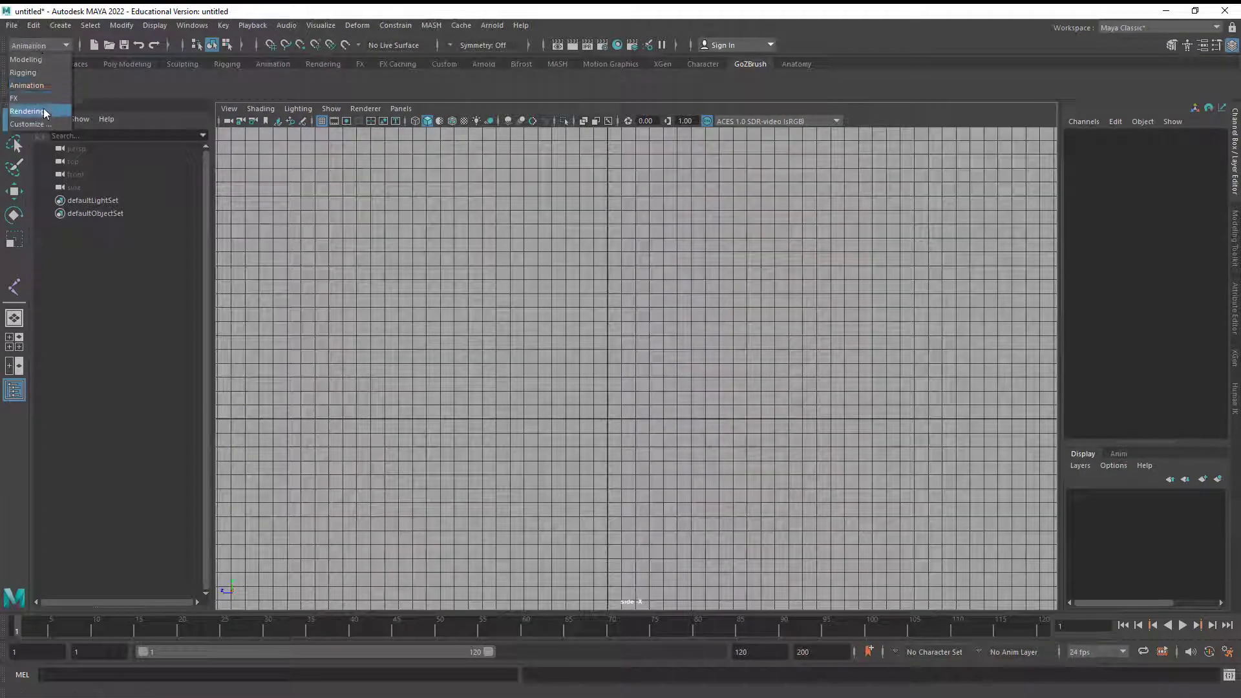
click(23, 73)
click(232, 26)
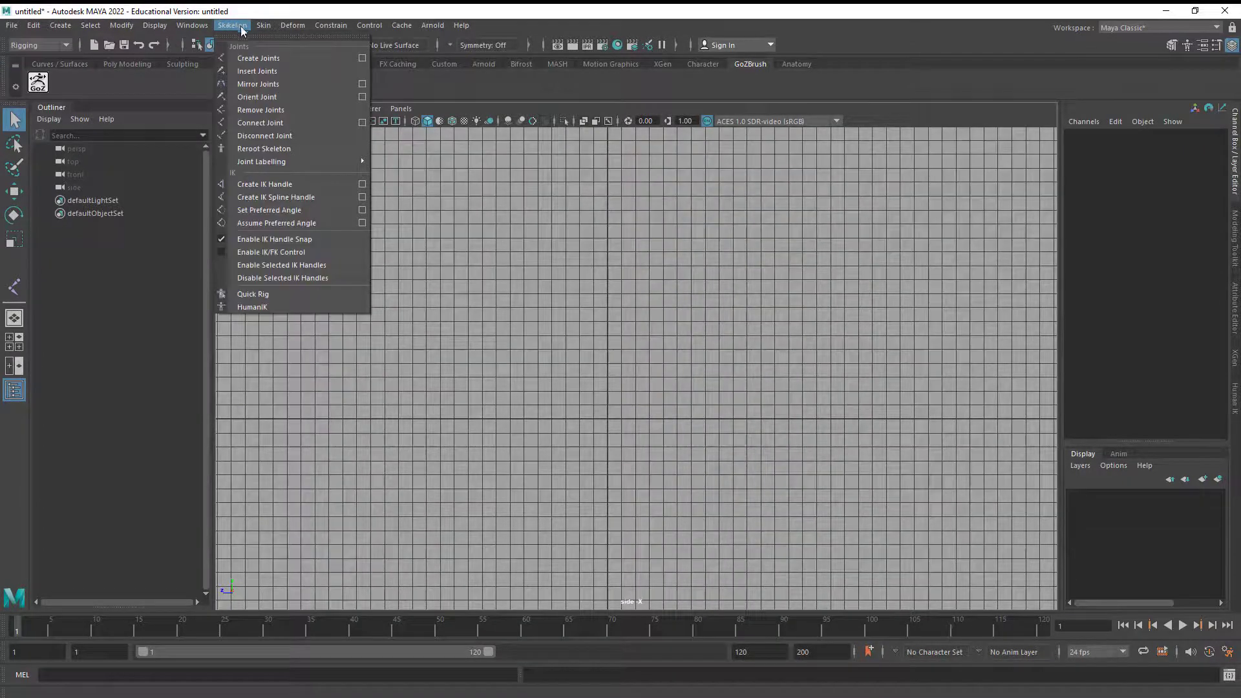
click(267, 59)
scroll(711, 194, down, 3)
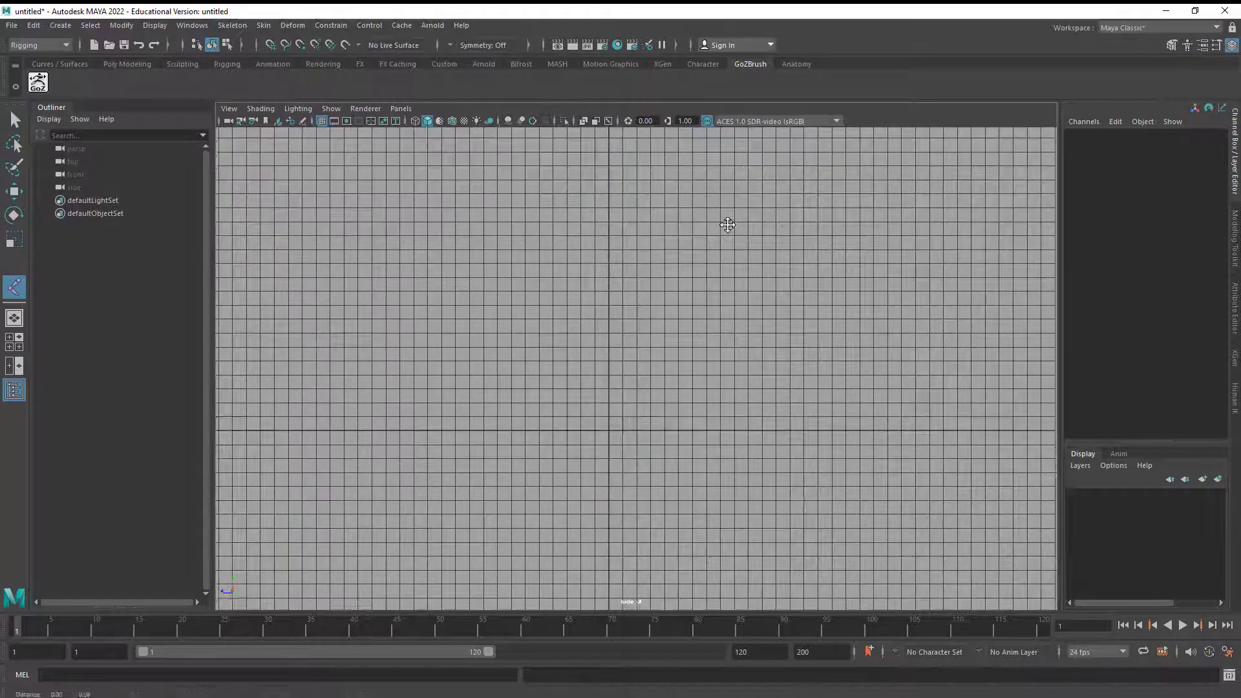
click(666, 203)
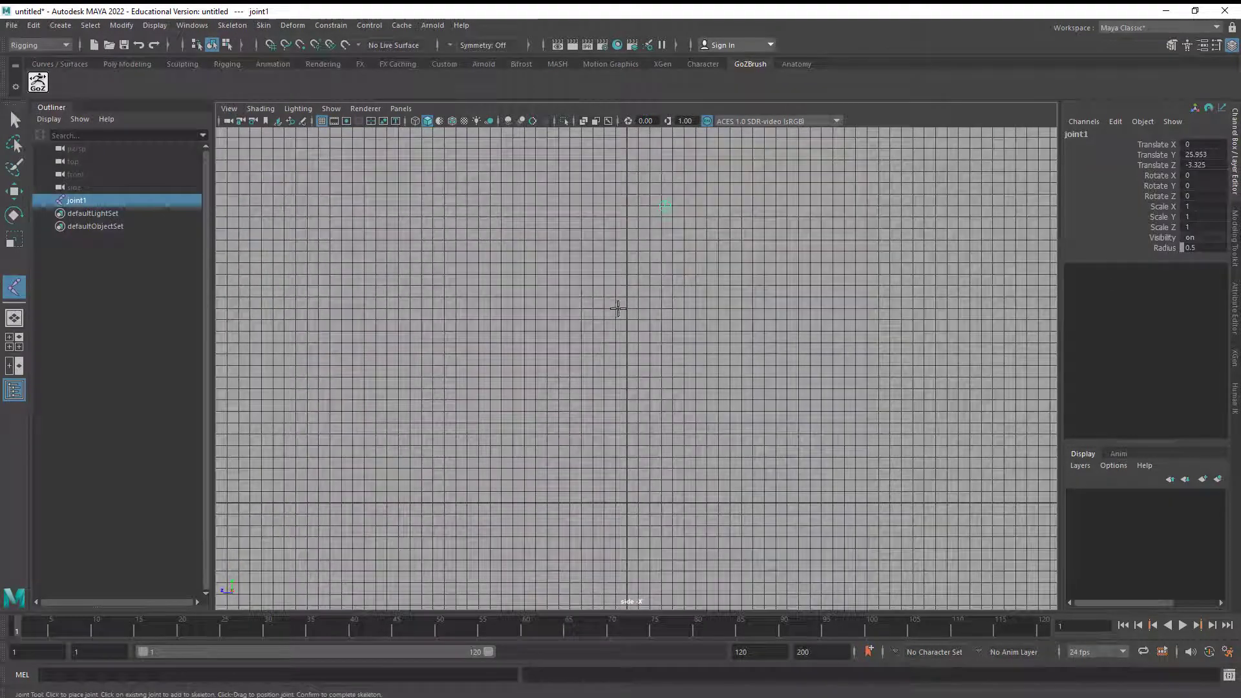
click(630, 344)
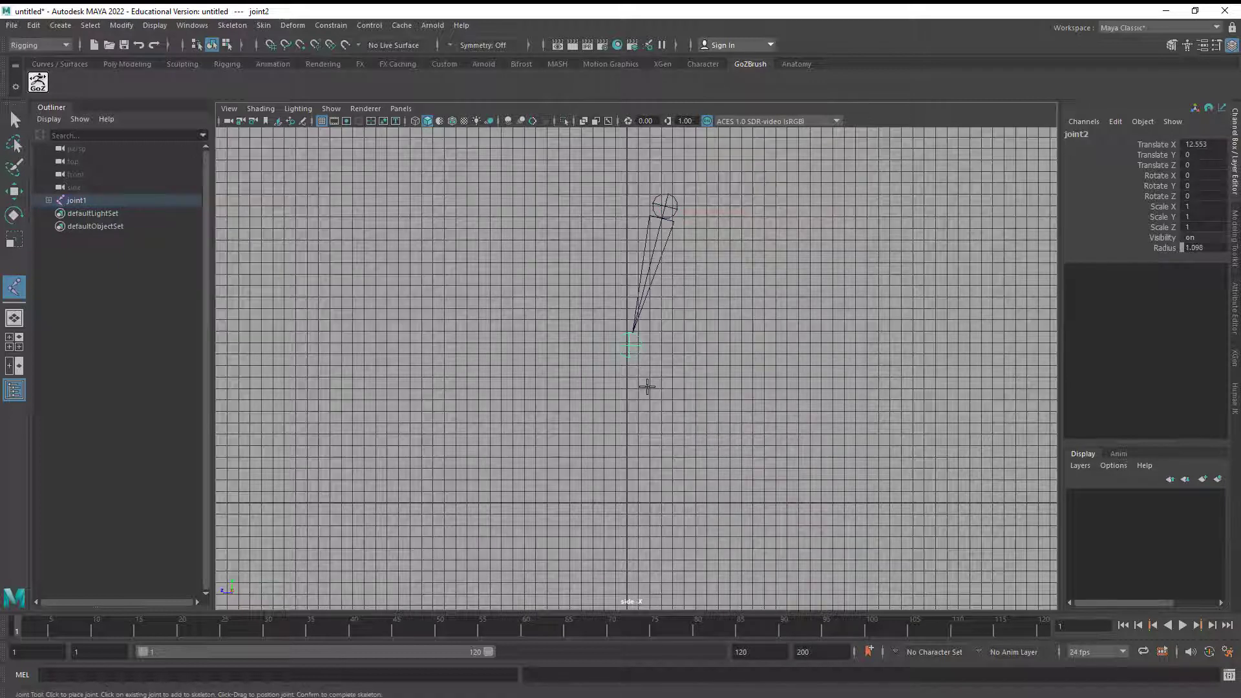
click(678, 474)
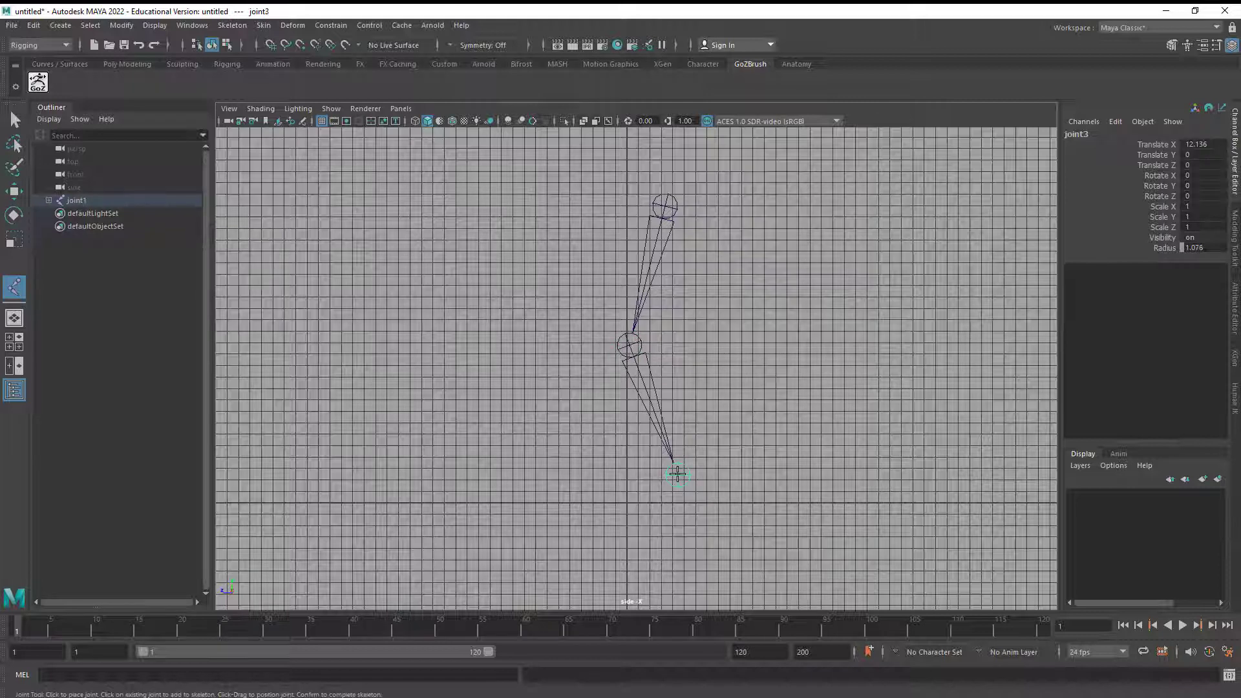
click(624, 502)
click(576, 503)
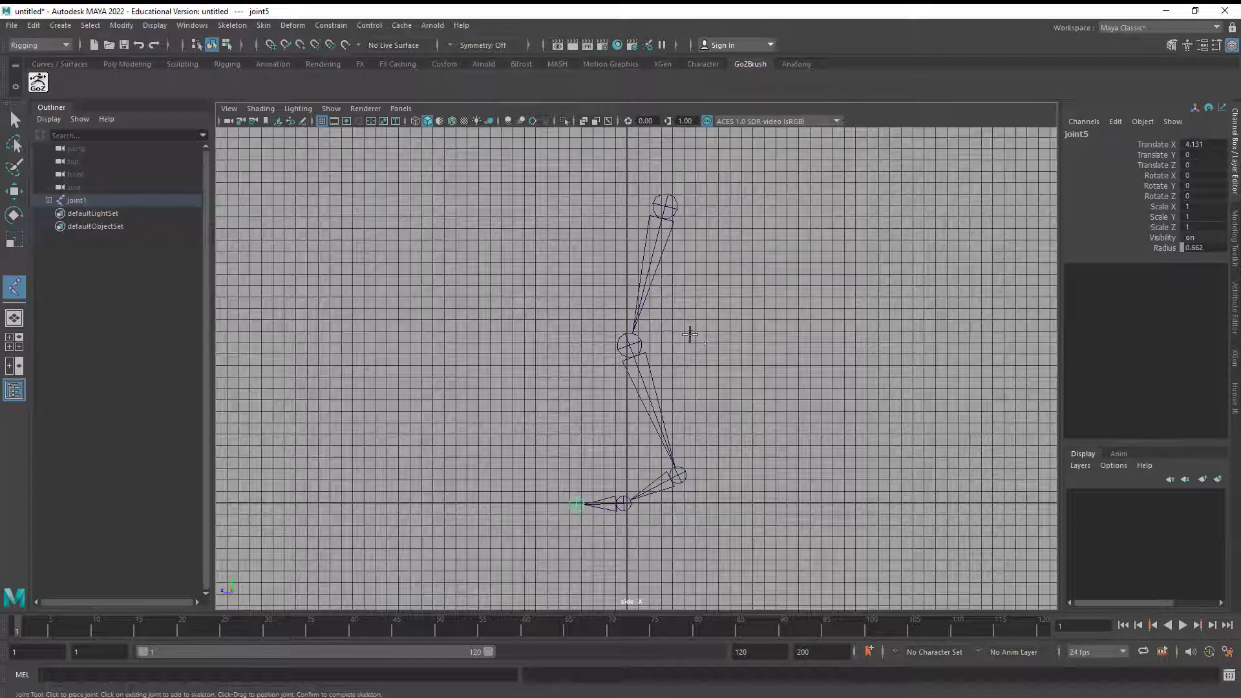
key(ctrl+z)
key(ctrl+z)
key(ctrl+z)
key(ctrl+z)
key(ctrl+z)
Step: Draw a five-joint leg chain in the side view through hip, knee, ankle, ball and toe, with the knee bent forward
click(660, 140)
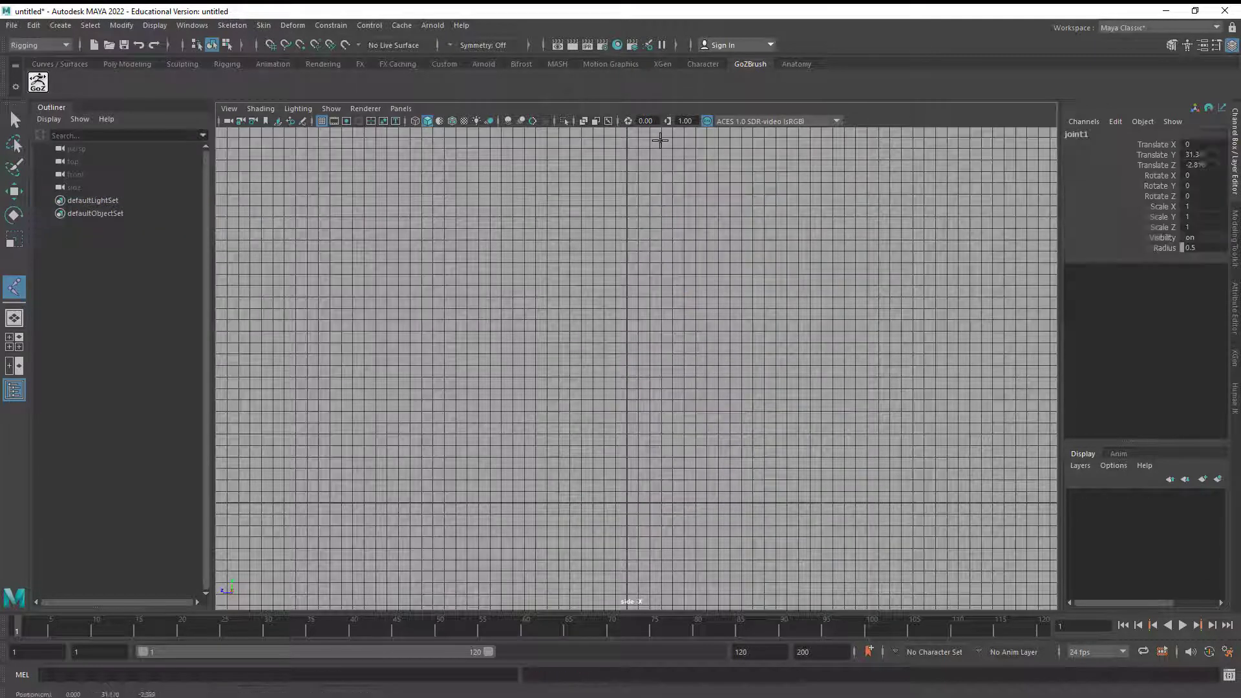
click(628, 283)
click(686, 432)
click(632, 495)
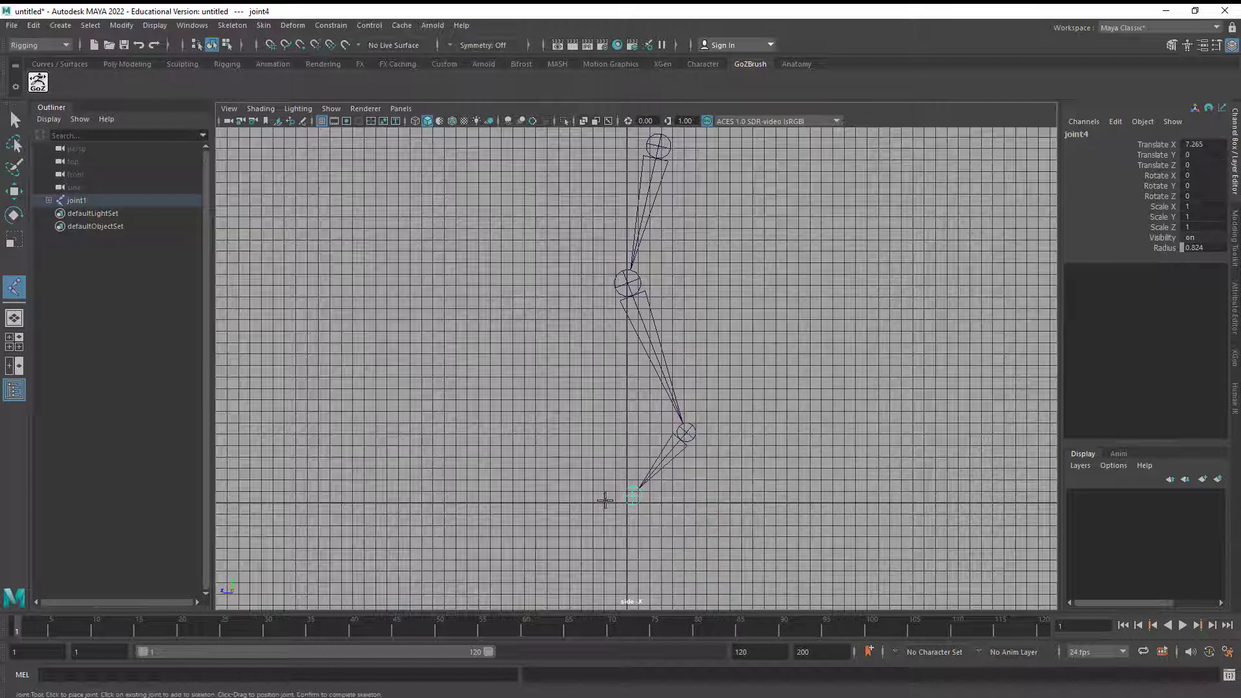
click(592, 500)
key(q)
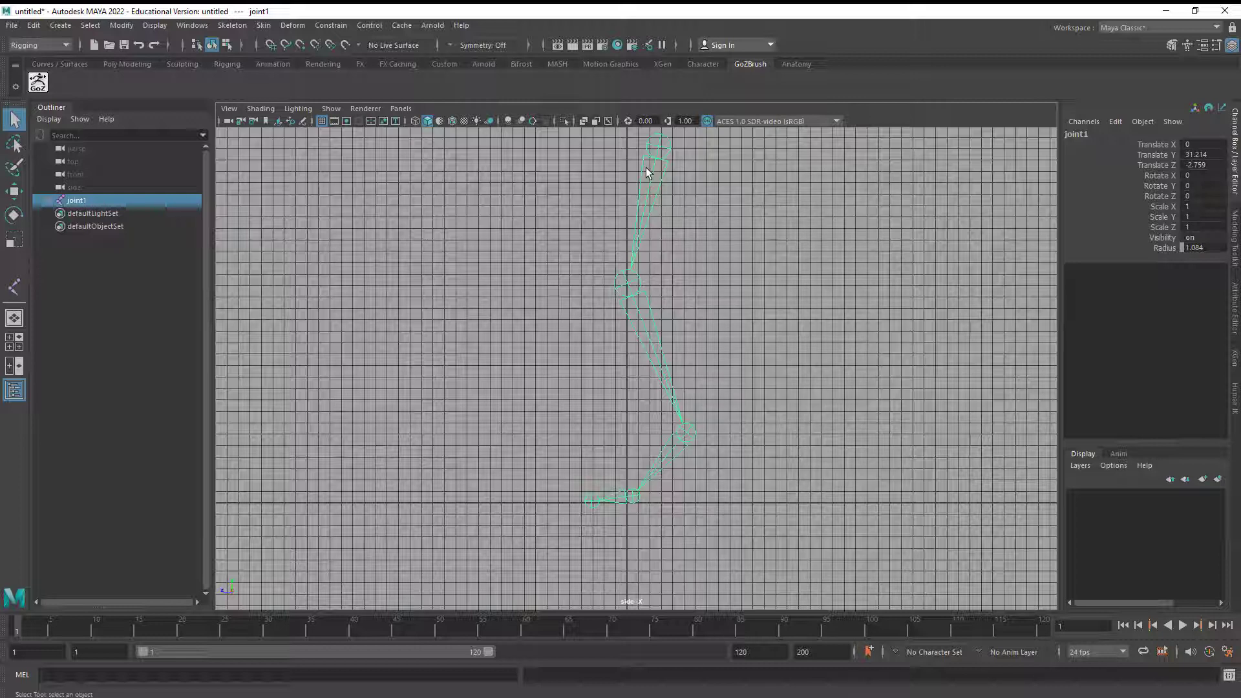
Step: Set the joint display size to 0.73
click(155, 25)
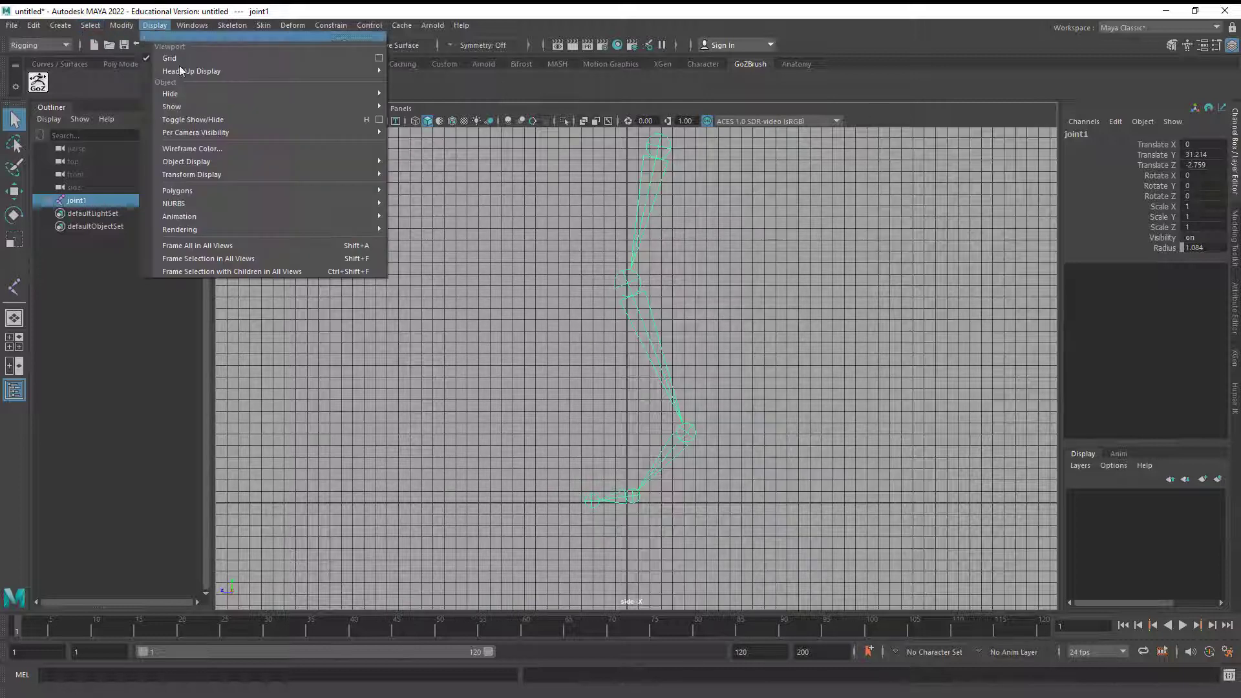
mouse_move(243, 217)
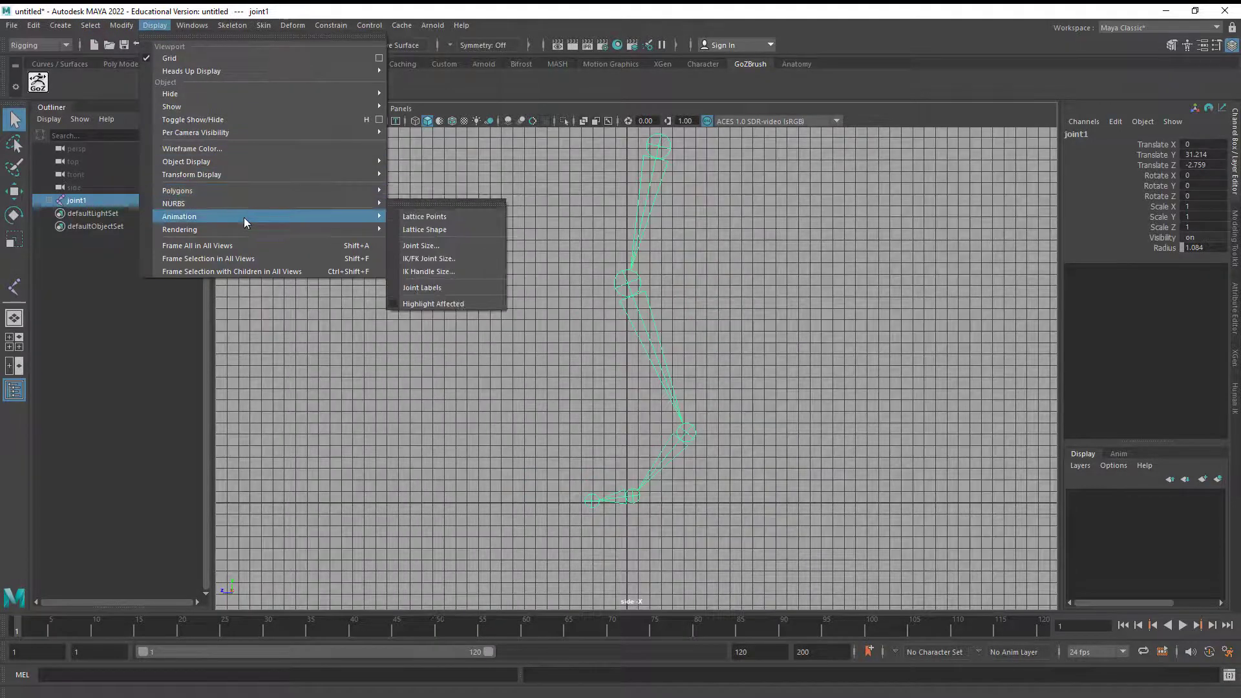
click(419, 246)
mouse_move(161, 236)
mouse_down()
mouse_move(357, 214)
mouse_move(349, 251)
mouse_up()
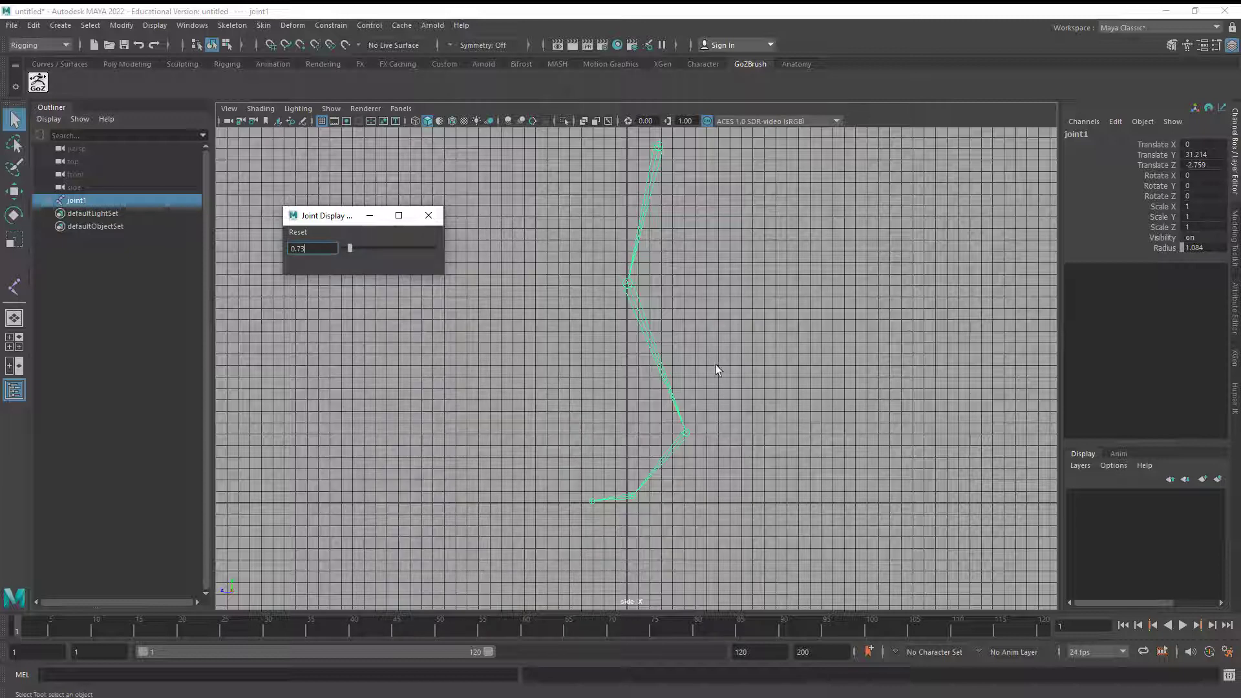
click(438, 217)
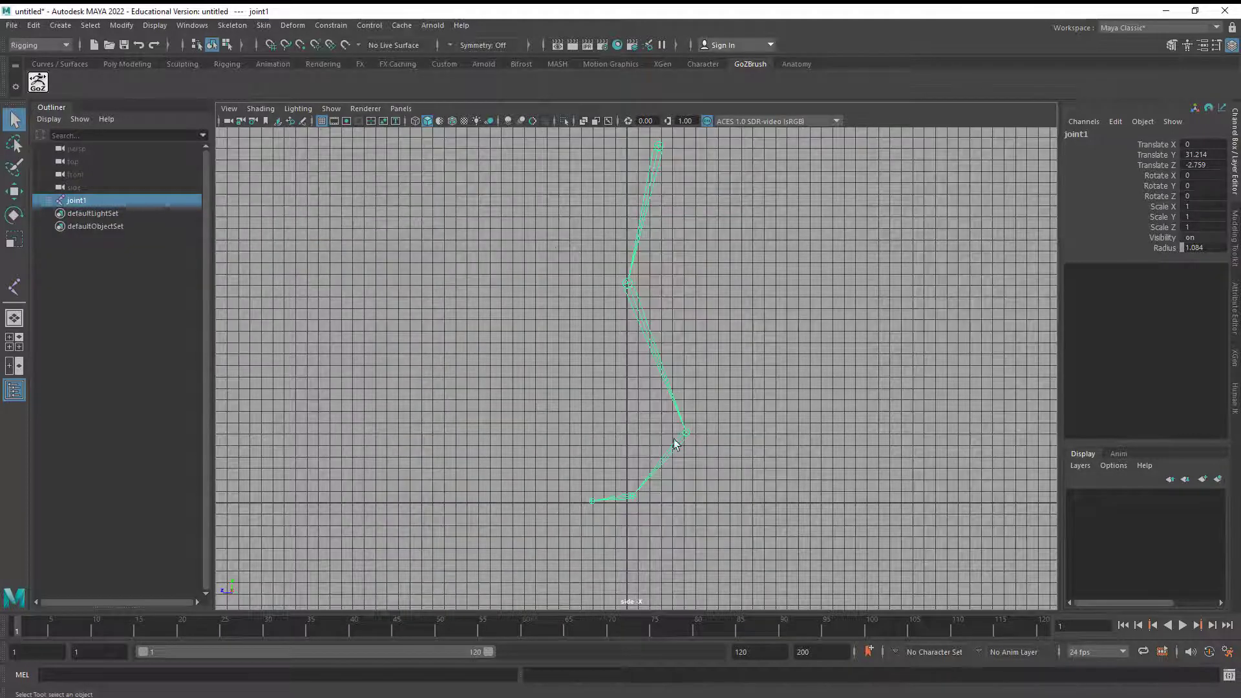
click(678, 169)
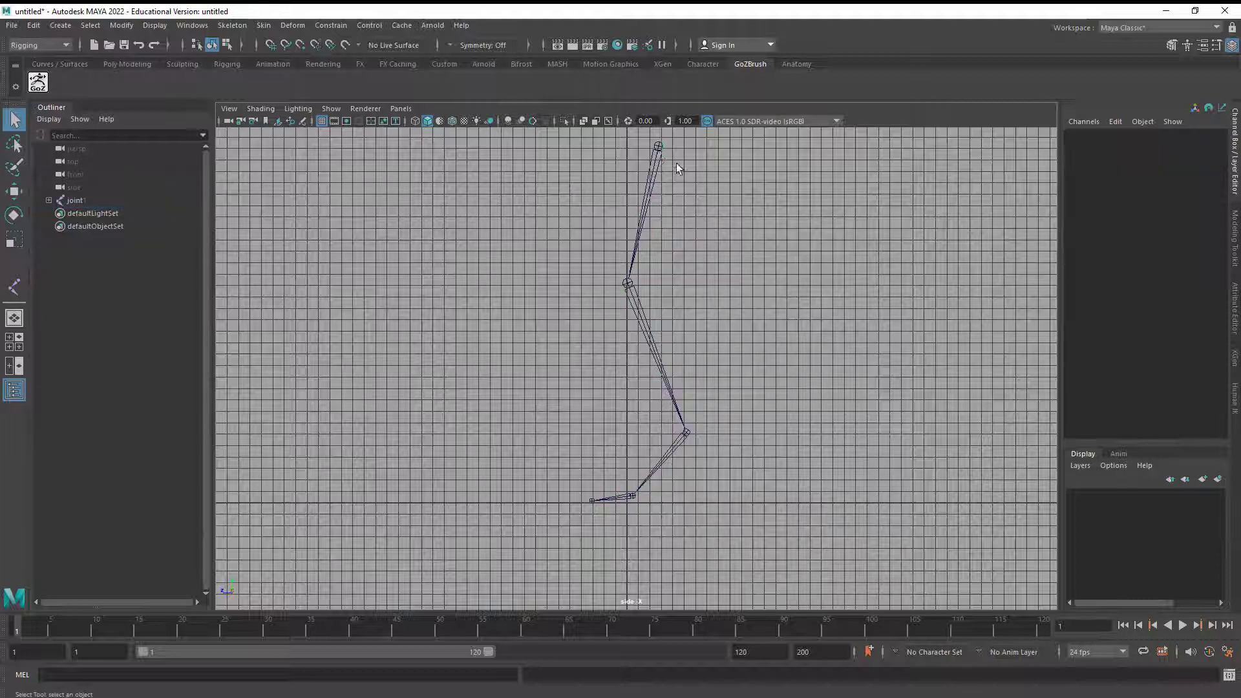
click(659, 148)
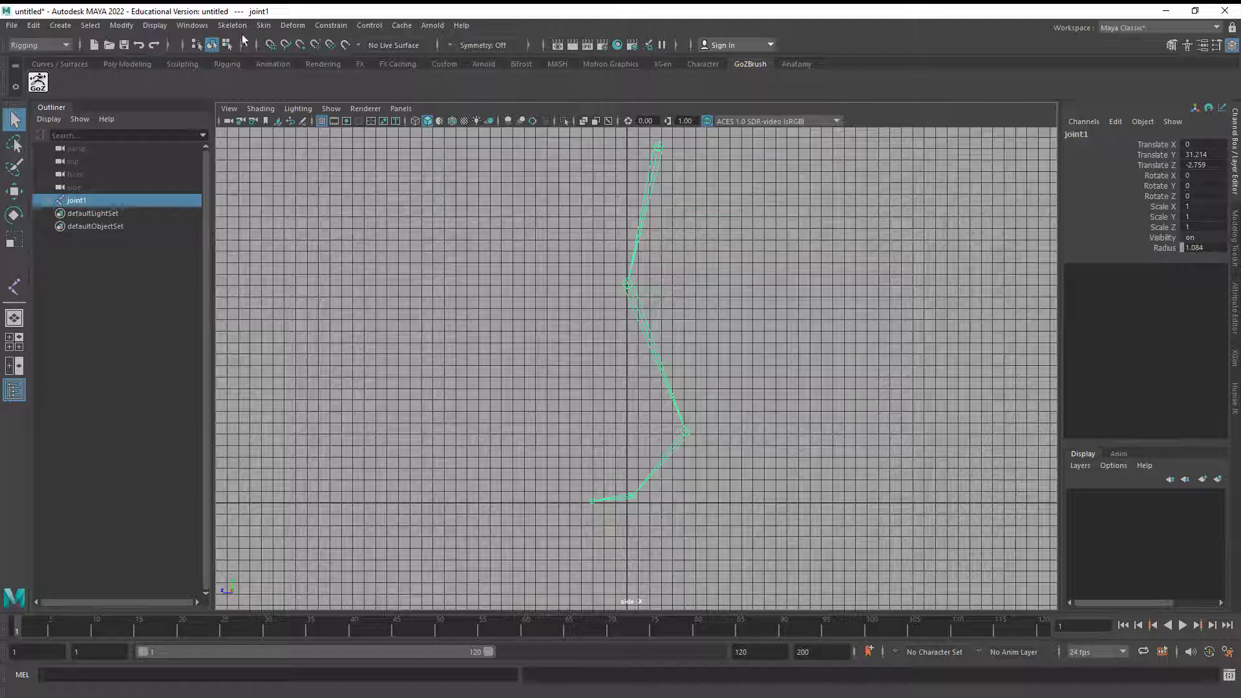
click(317, 26)
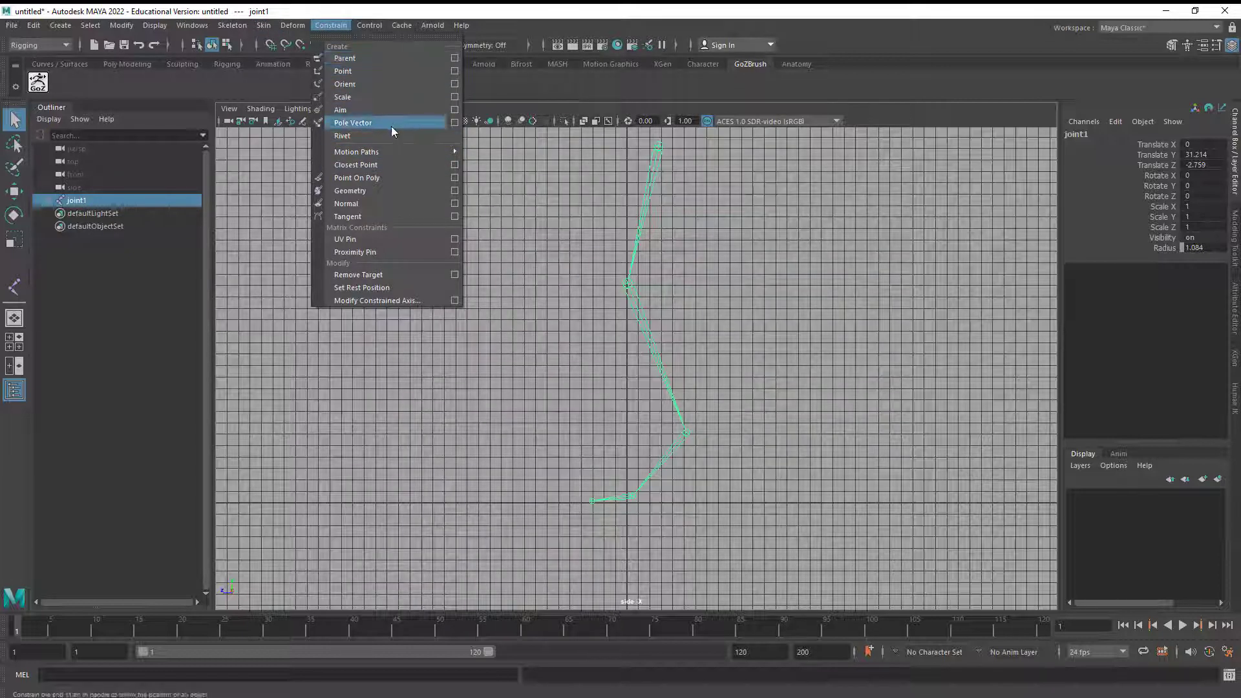
click(293, 25)
Step: Activate the IK Handle tool with its current solver set to Rotate-Plane Solver
click(246, 26)
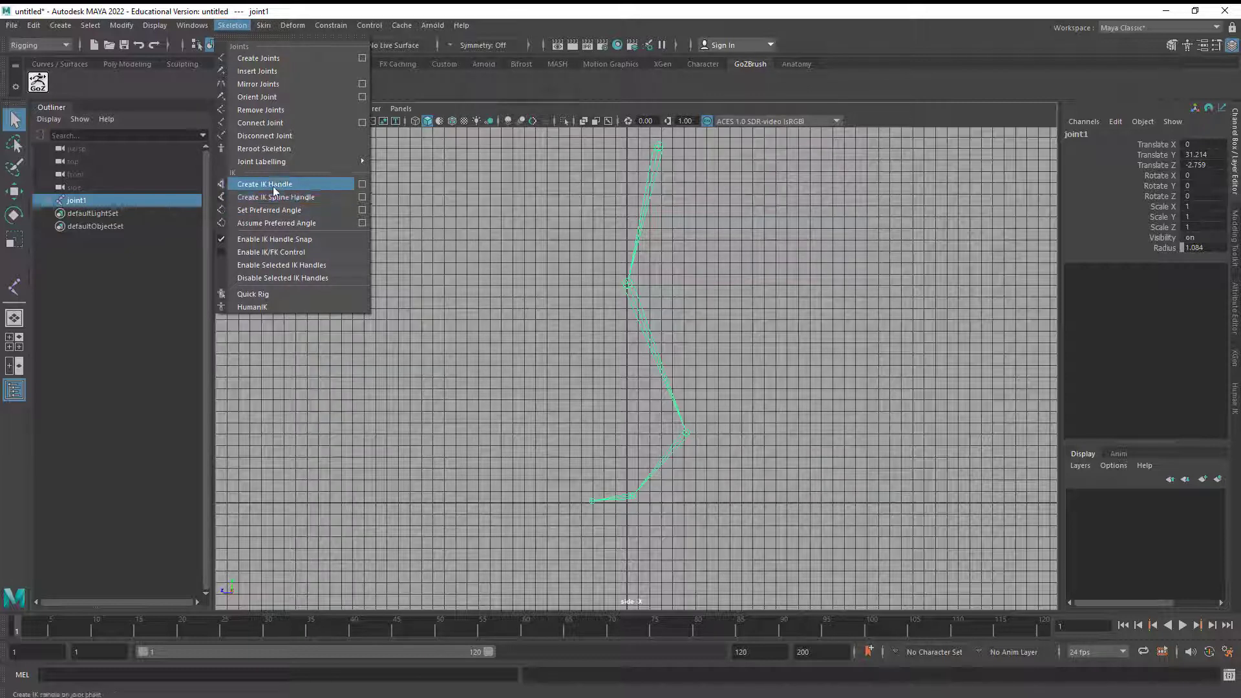
click(362, 184)
click(370, 142)
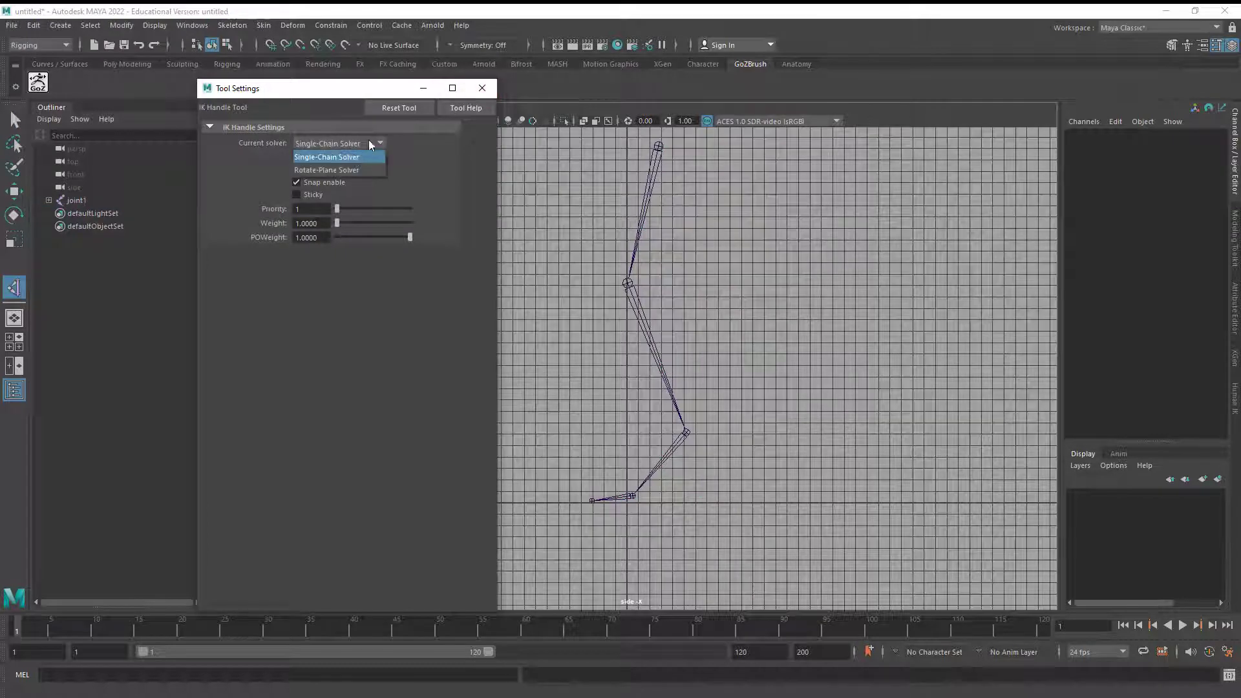
click(341, 170)
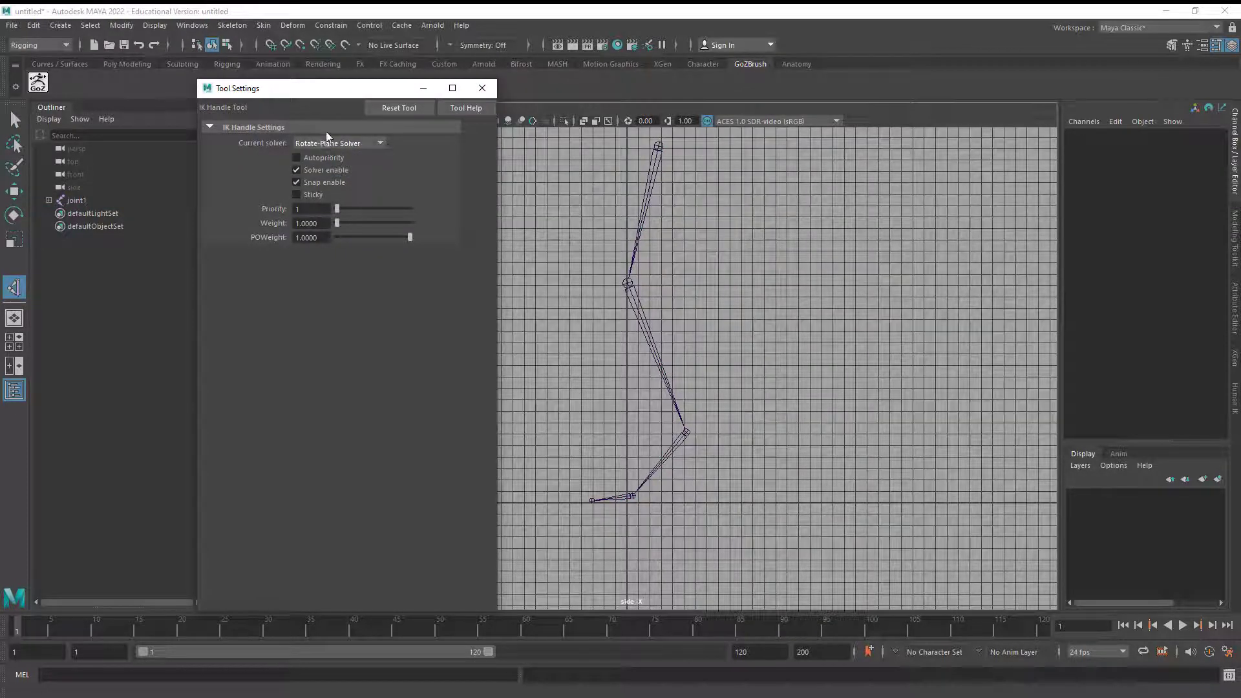
click(483, 88)
click(232, 26)
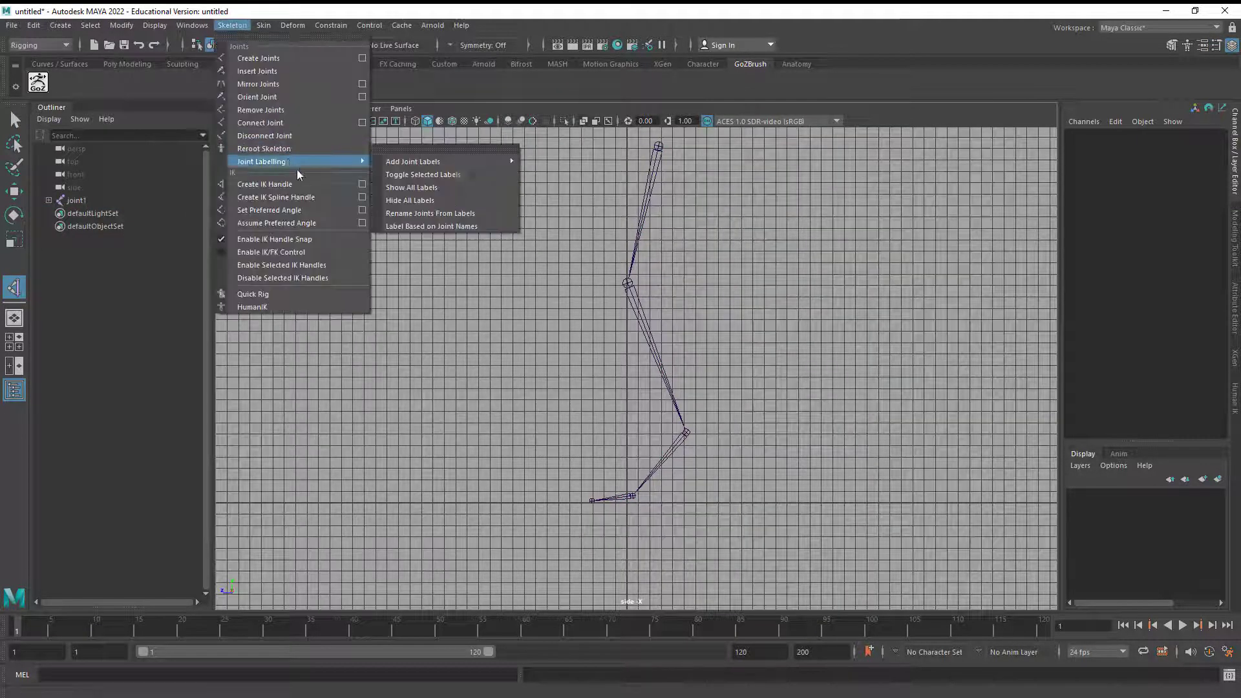
click(312, 184)
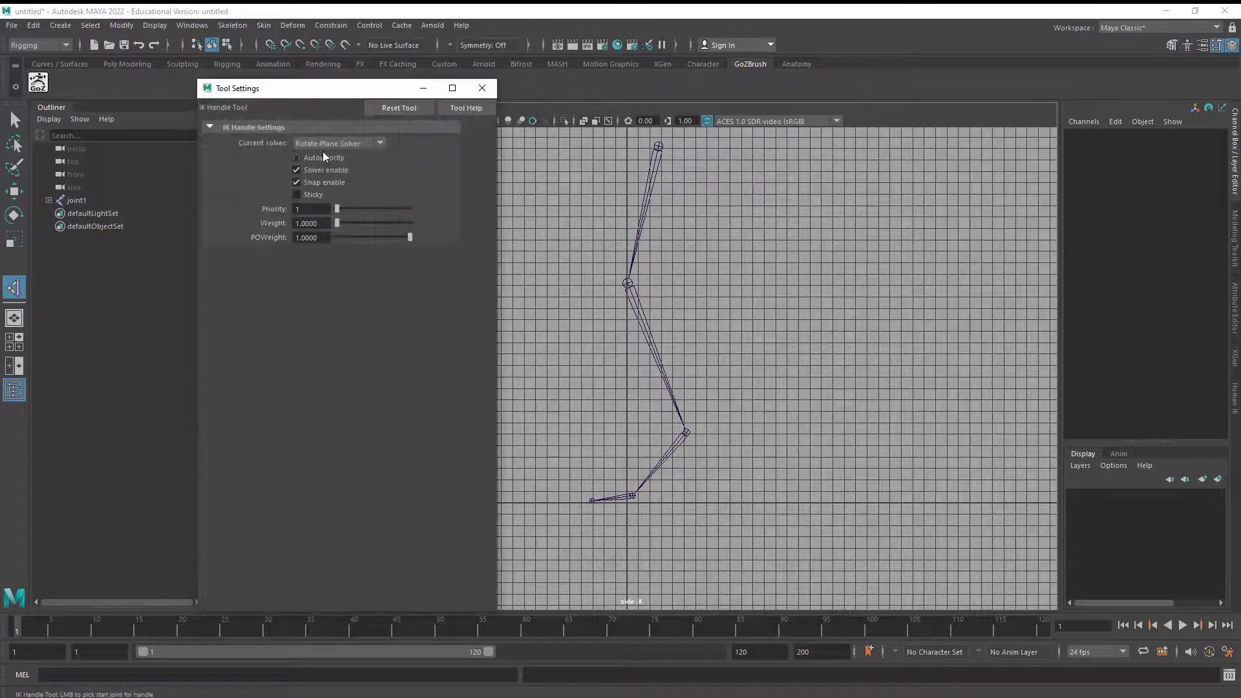
Step: Keep the Rotate-Plane Solver and create an IK handle from the hip joint to the ankle joint
click(366, 144)
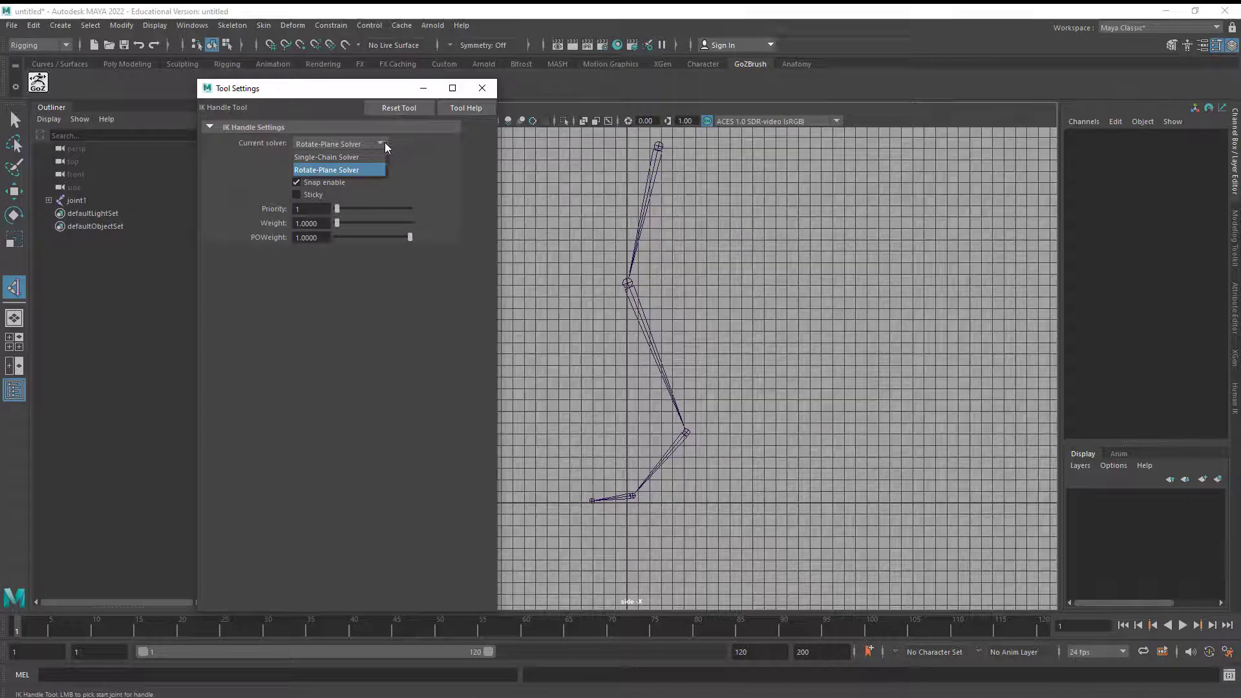
click(479, 88)
click(658, 146)
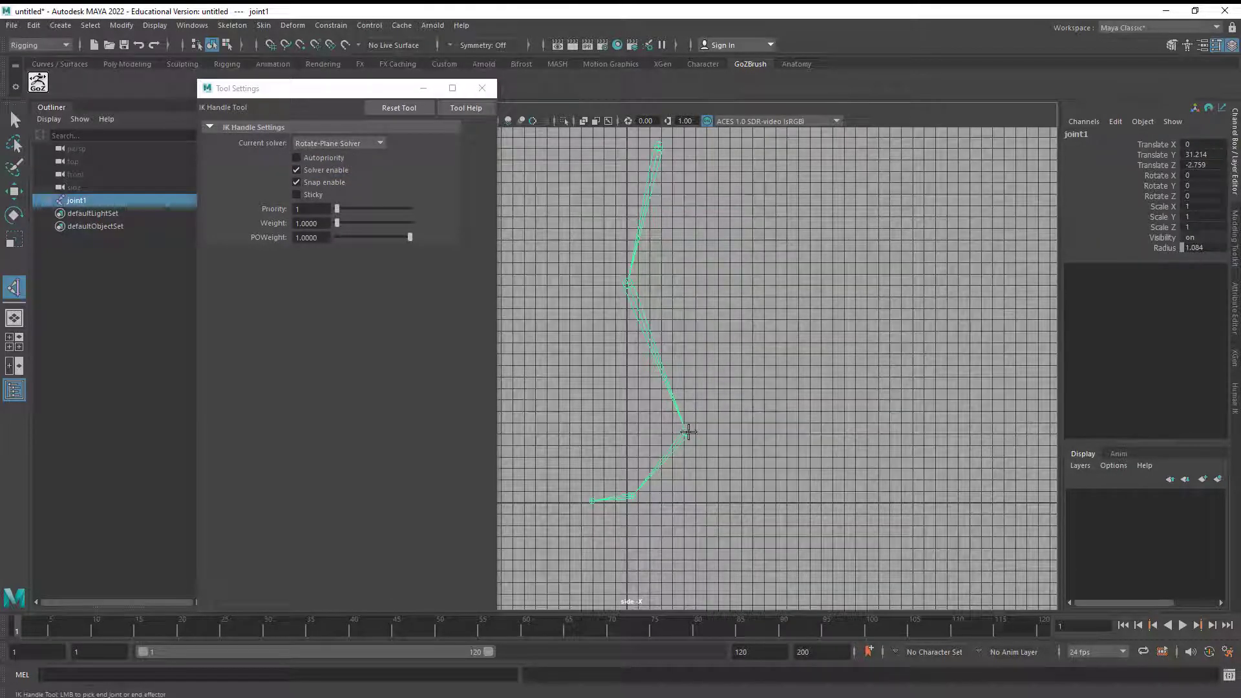
click(689, 432)
click(482, 88)
Step: Try raising the ankle IK handle to test the knee bend, and undo the move
key(w)
drag(689, 433, 683, 370)
key(ctrl+z)
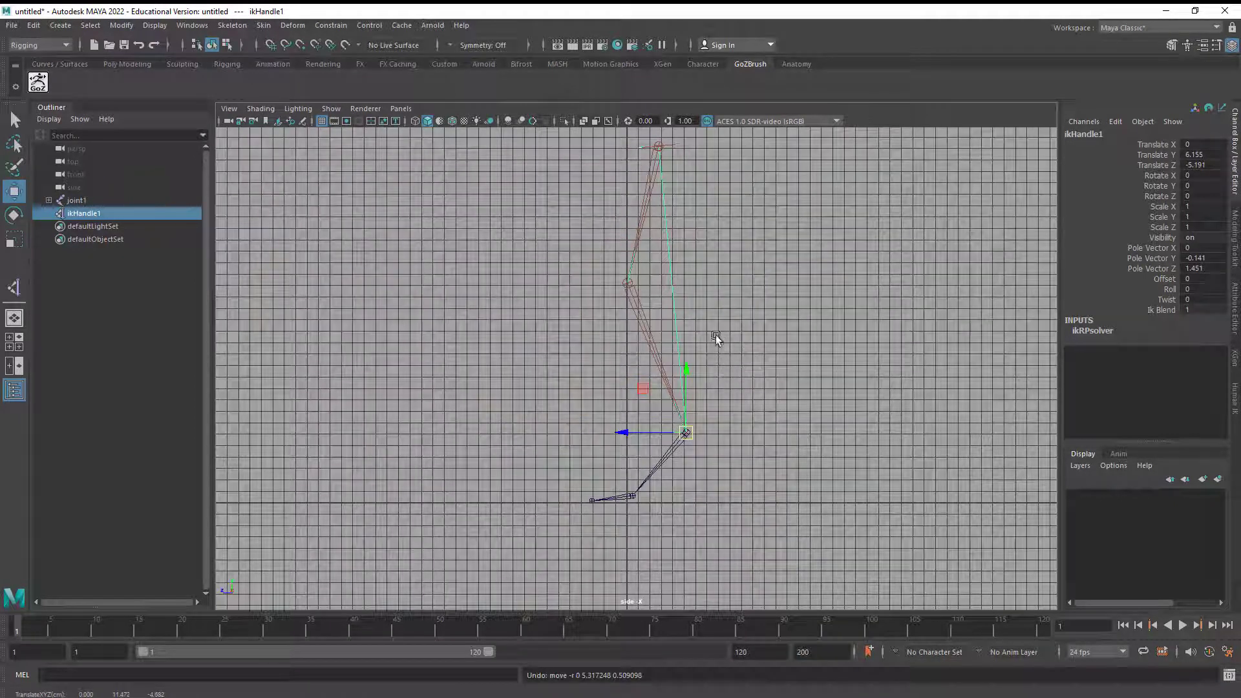
Step: Create a locator at the origin and scale it up uniformly to about 3.155
click(65, 27)
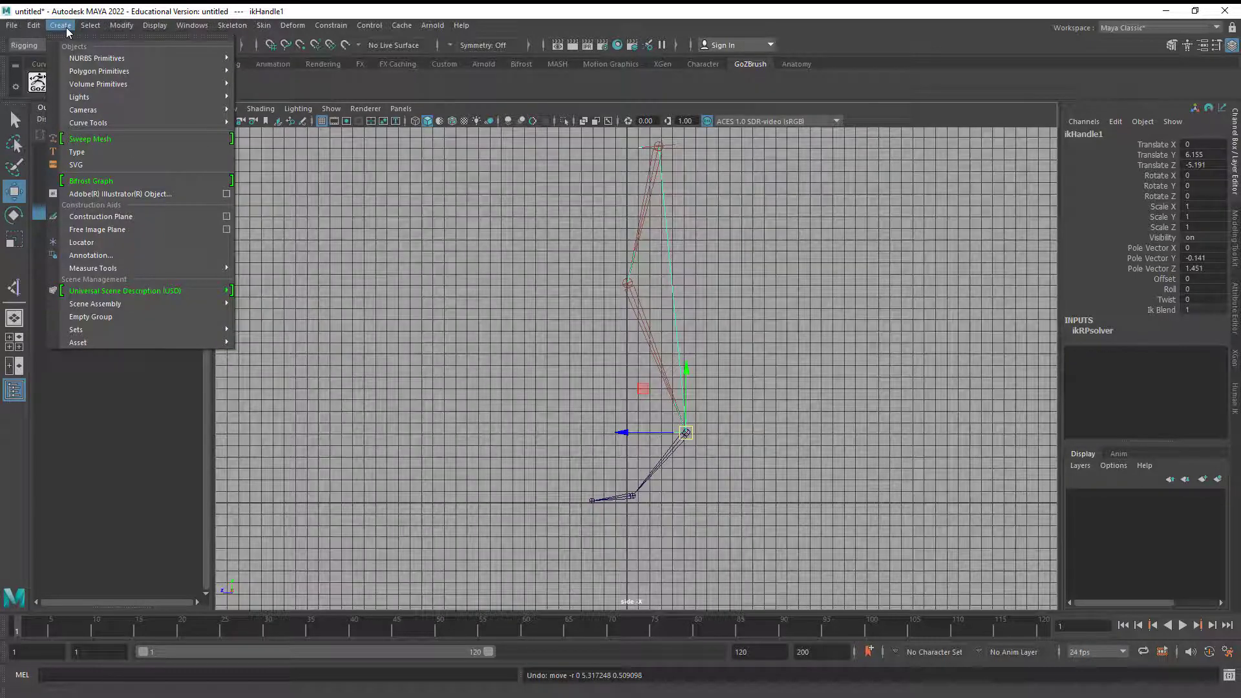
click(599, 285)
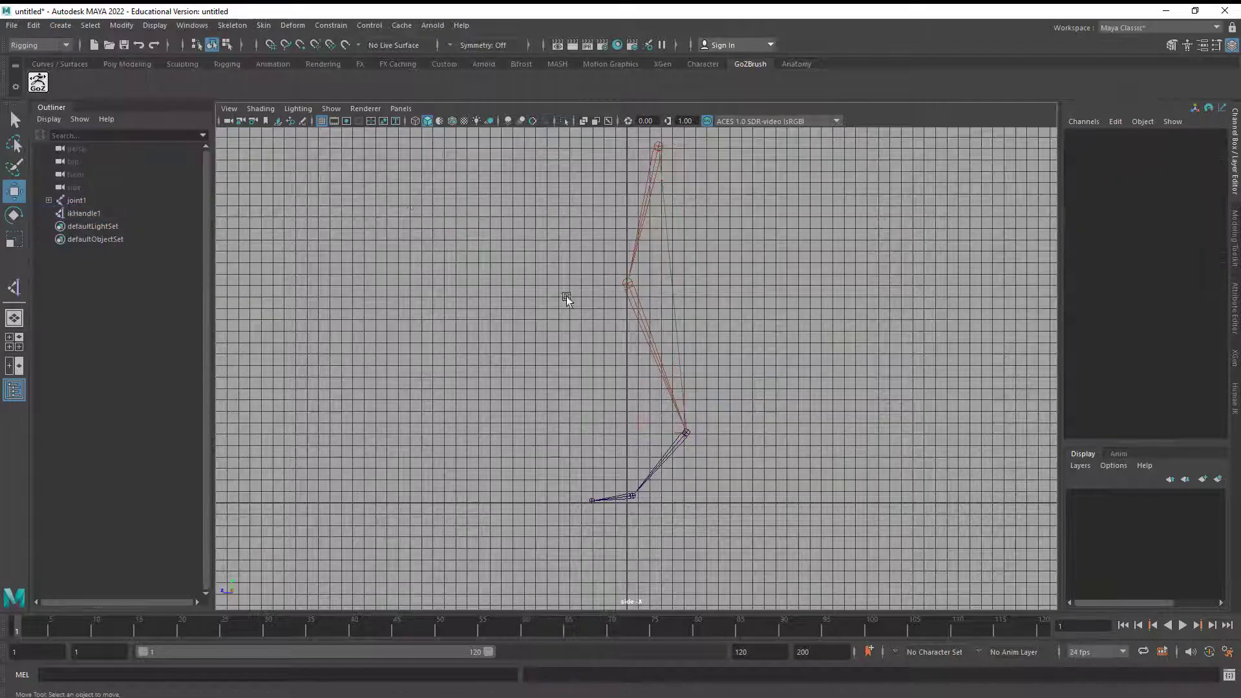
click(60, 27)
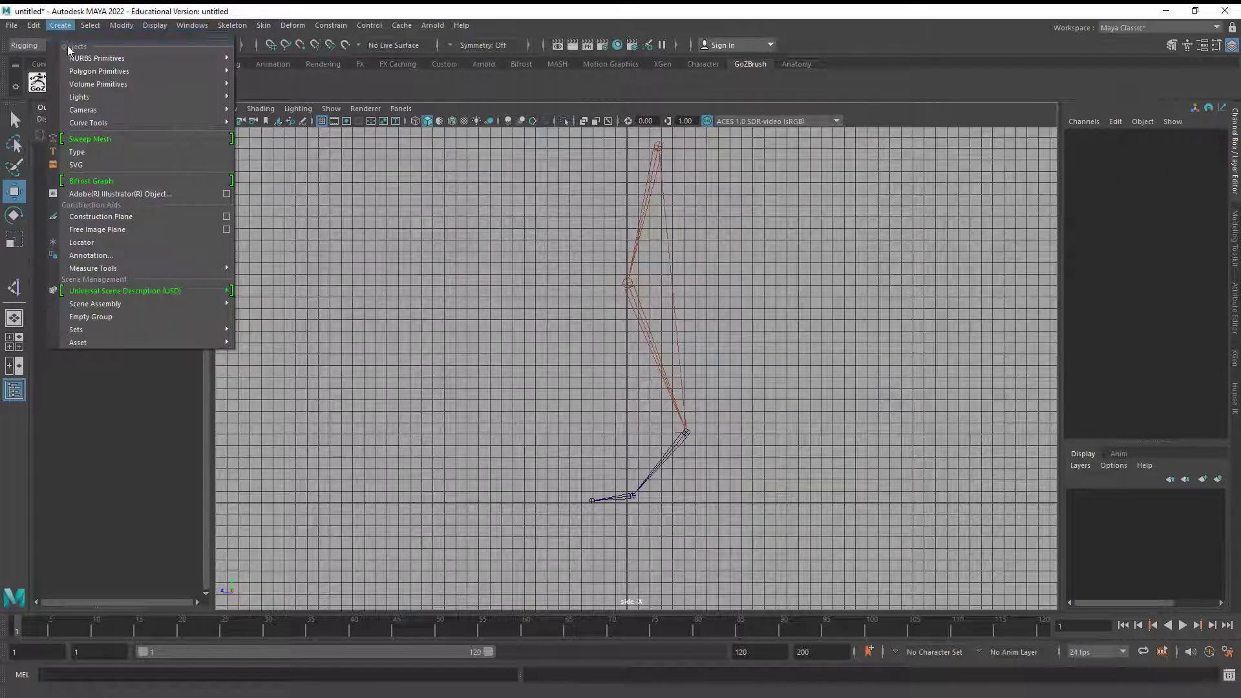
click(111, 242)
click(22, 243)
drag(627, 503, 673, 513)
Step: Move the locator to knee height and out in front of the knee, at about Y 19.006 and Z 14.366
click(16, 192)
drag(627, 444, 629, 215)
drag(567, 283, 401, 286)
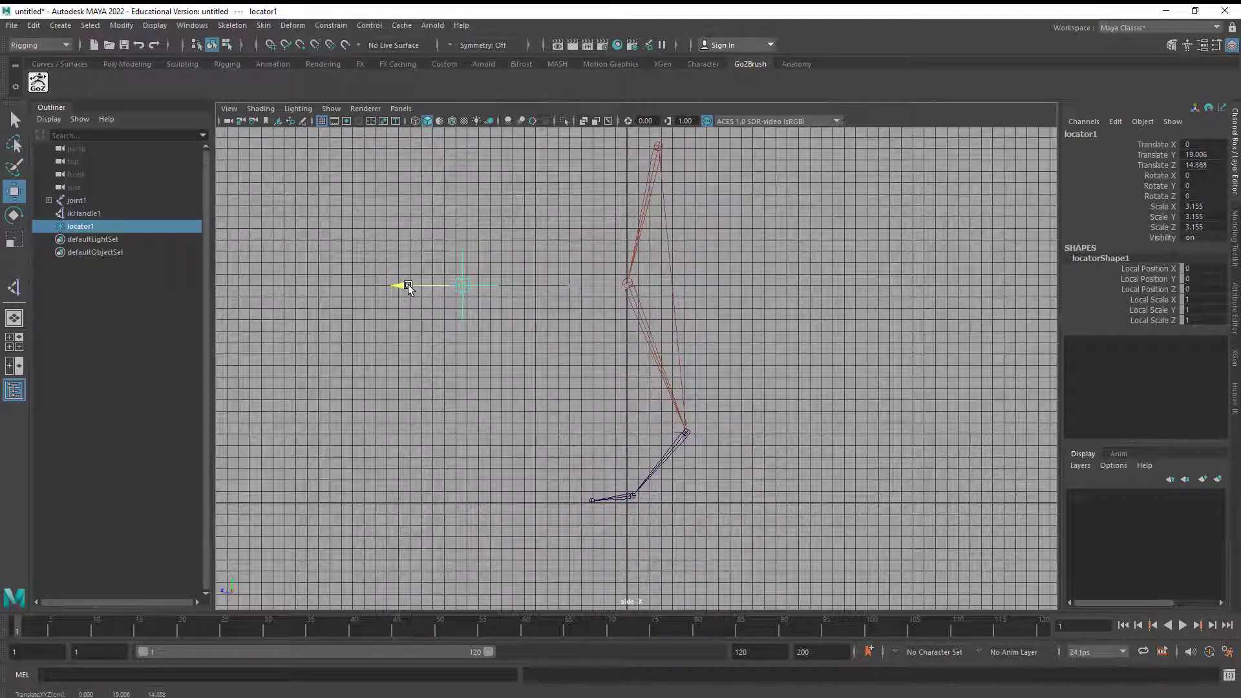
Step: In the perspective view, apply a Pole Vector constraint from the knee locator to the ankle IK handle
click(400, 108)
mouse_move(504, 122)
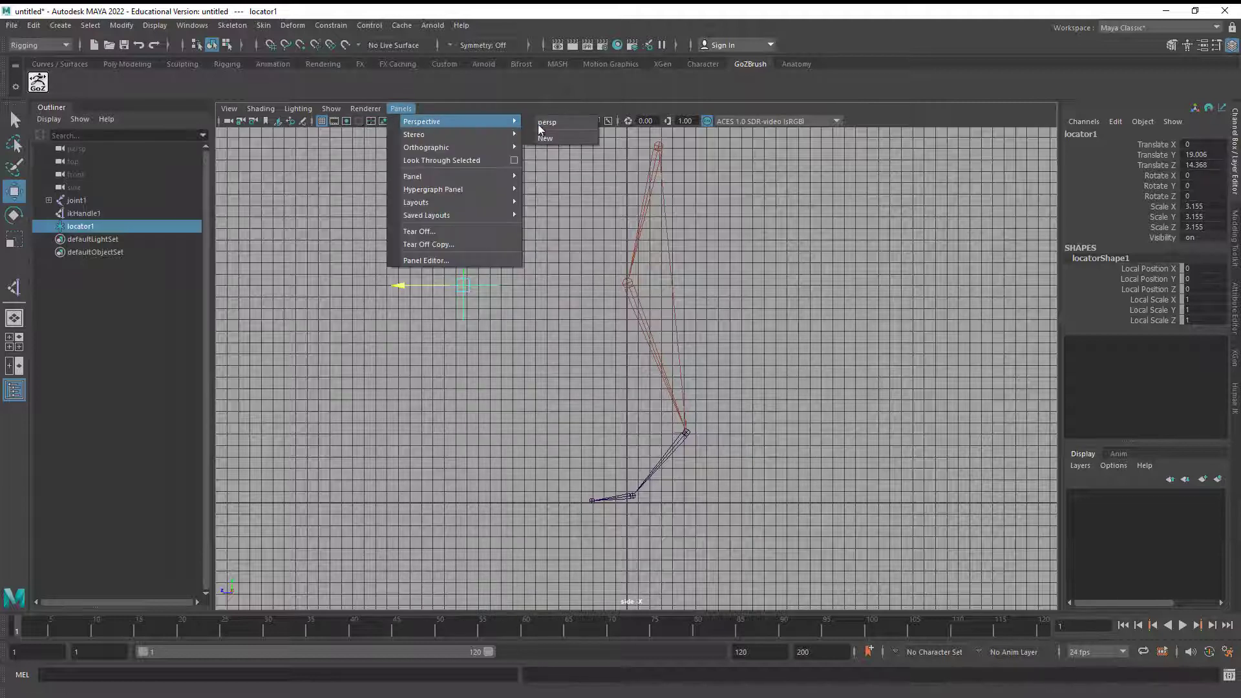
click(549, 123)
scroll(483, 232, down, 6)
alt+middle_drag(643, 255, 642, 313)
alt+right_drag(643, 313, 663, 302)
alt+drag(664, 304, 445, 298)
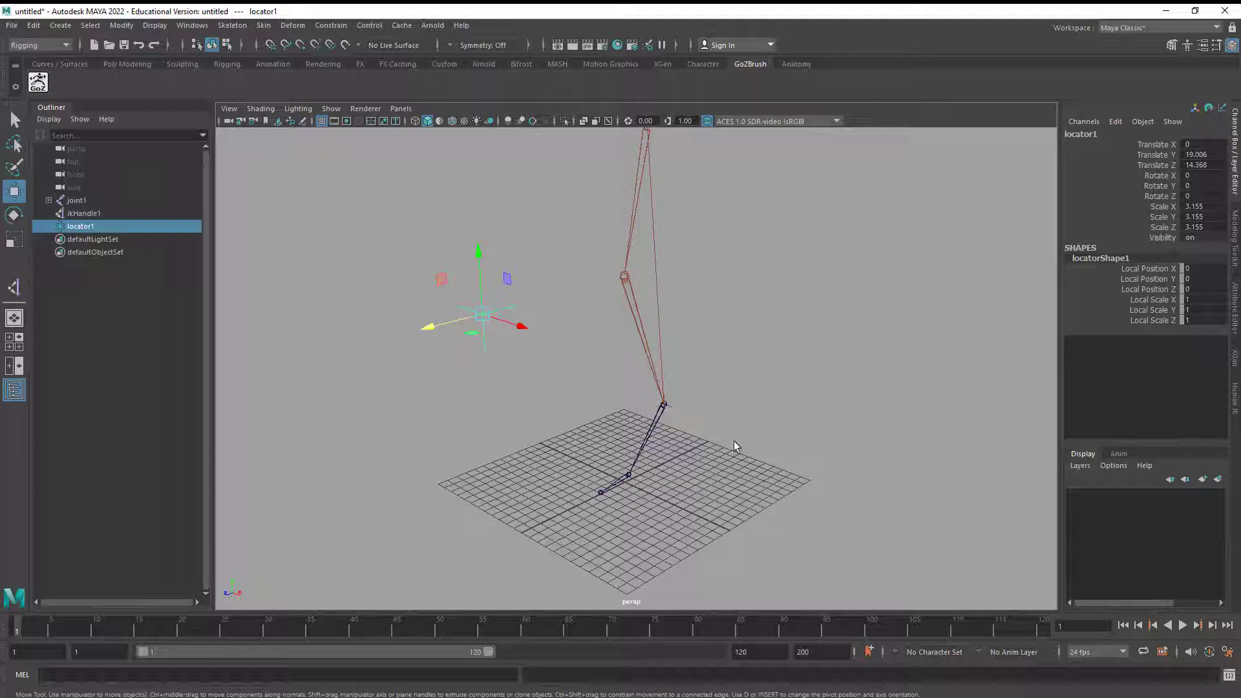
shift+click(673, 408)
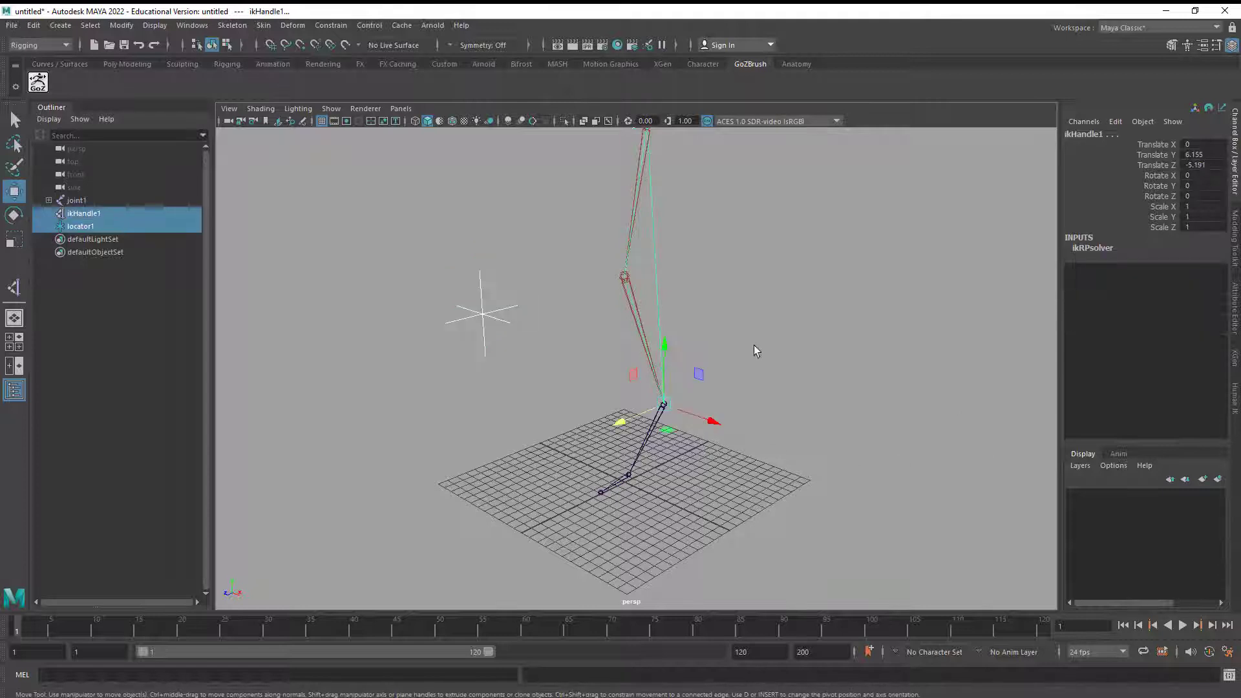
alt+middle_drag(754, 345, 782, 393)
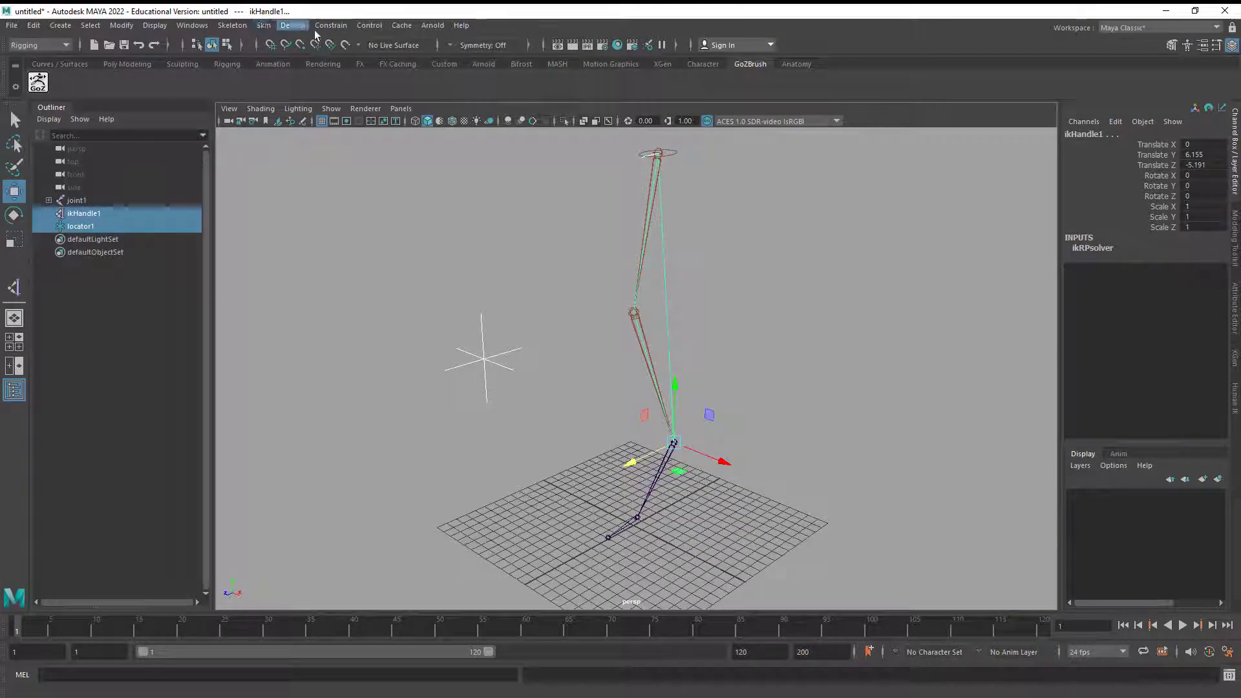
click(333, 26)
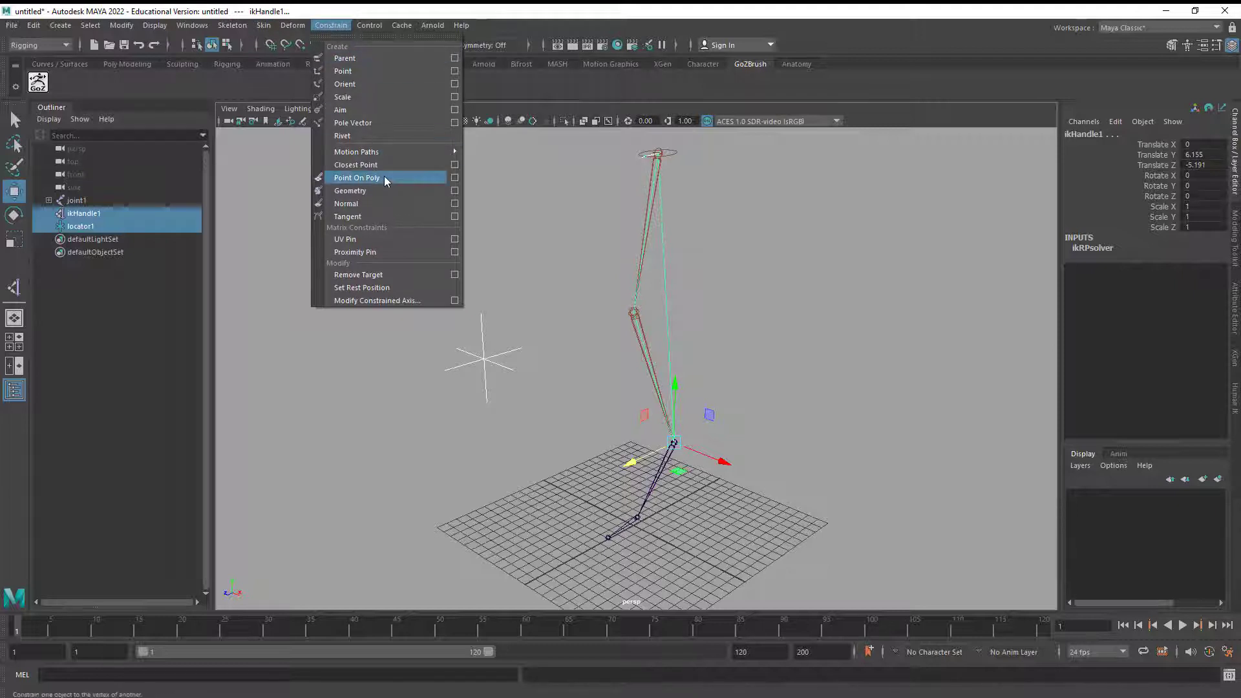
click(380, 126)
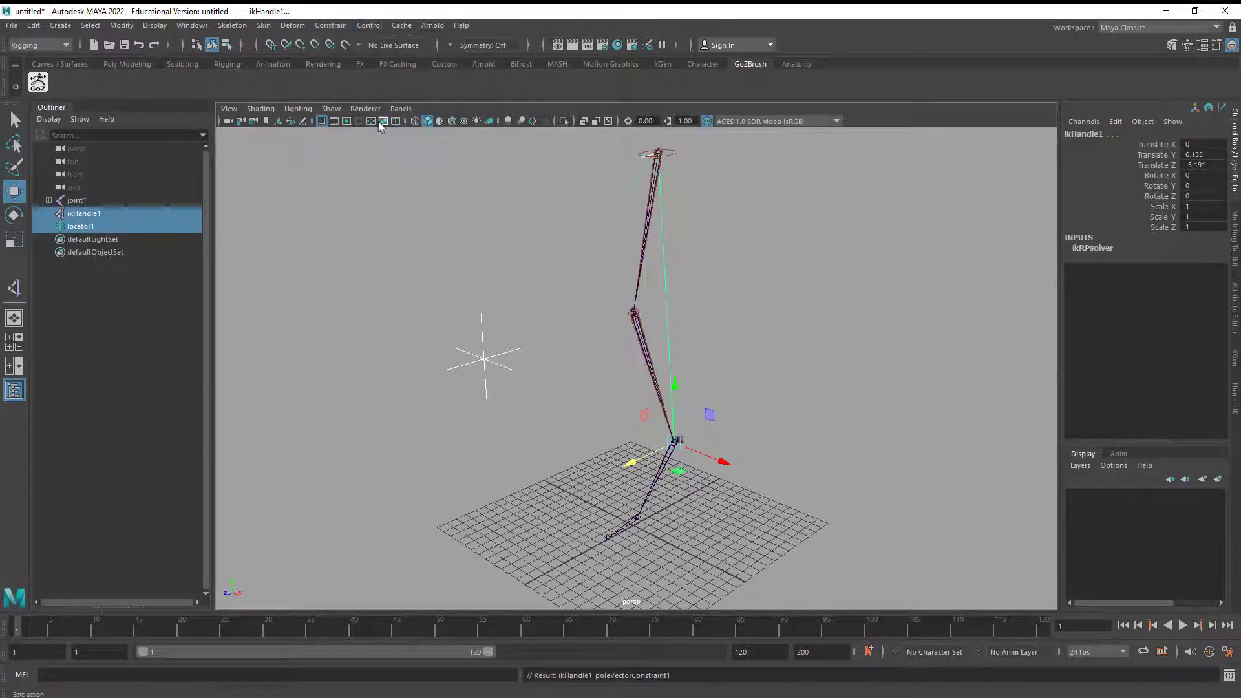
Step: Test the leg by raising the ankle IK handle and moving the knee locator along X, and undo both moves
click(689, 407)
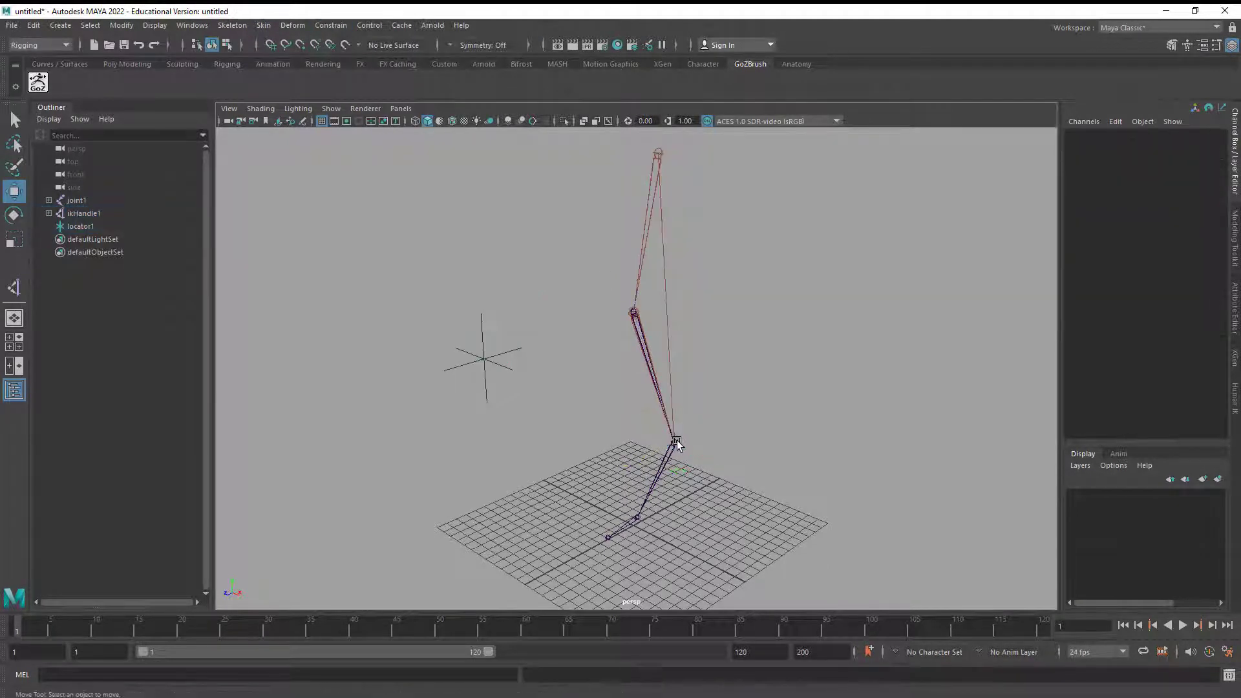
click(674, 440)
drag(676, 389, 667, 320)
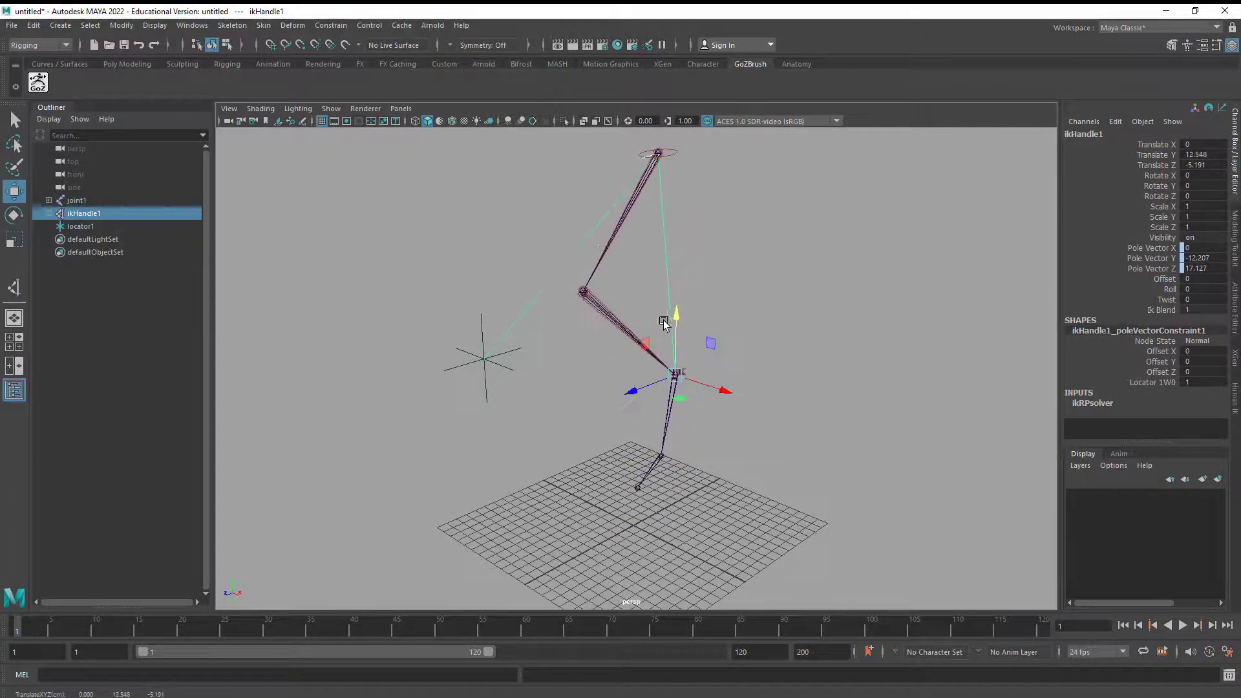
click(487, 360)
drag(521, 368, 591, 390)
key(ctrl+z)
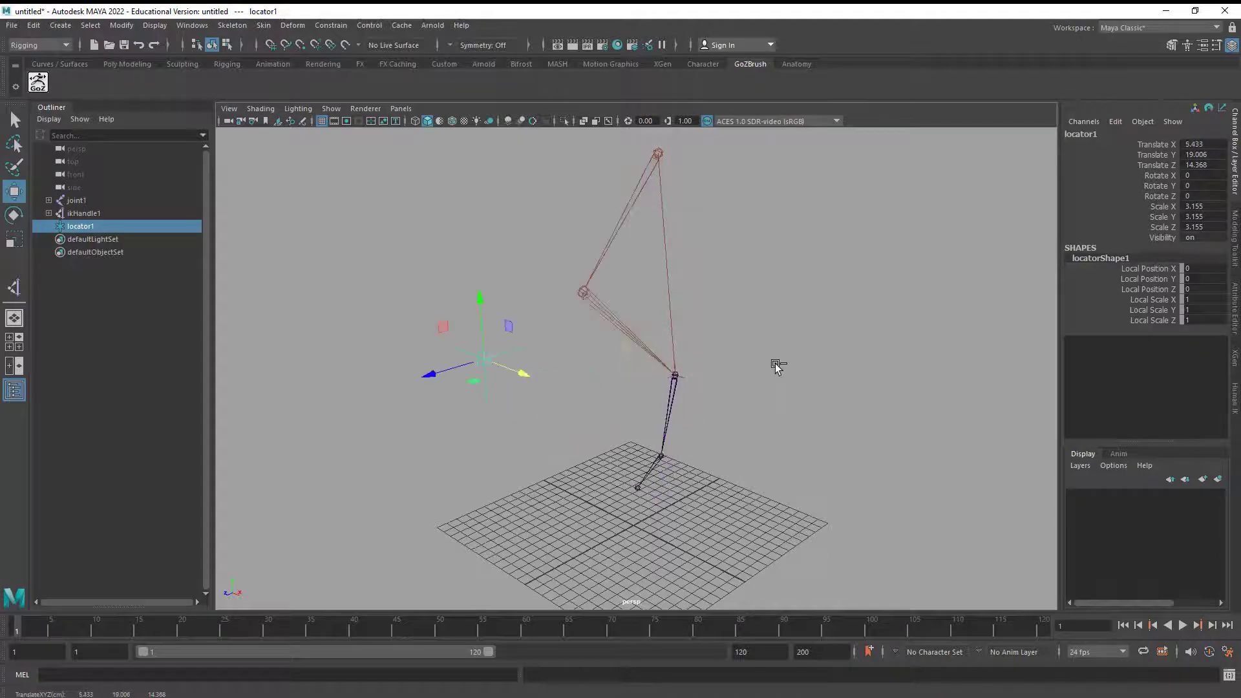
key(ctrl+z)
key(ctrl+z)
Step: Try swinging the knee by moving the locator along X again, and undo the move
alt+drag(809, 346, 770, 344)
click(770, 344)
alt+middle_drag(754, 353, 805, 367)
alt+right_drag(805, 368, 702, 339)
alt+drag(702, 340, 708, 450)
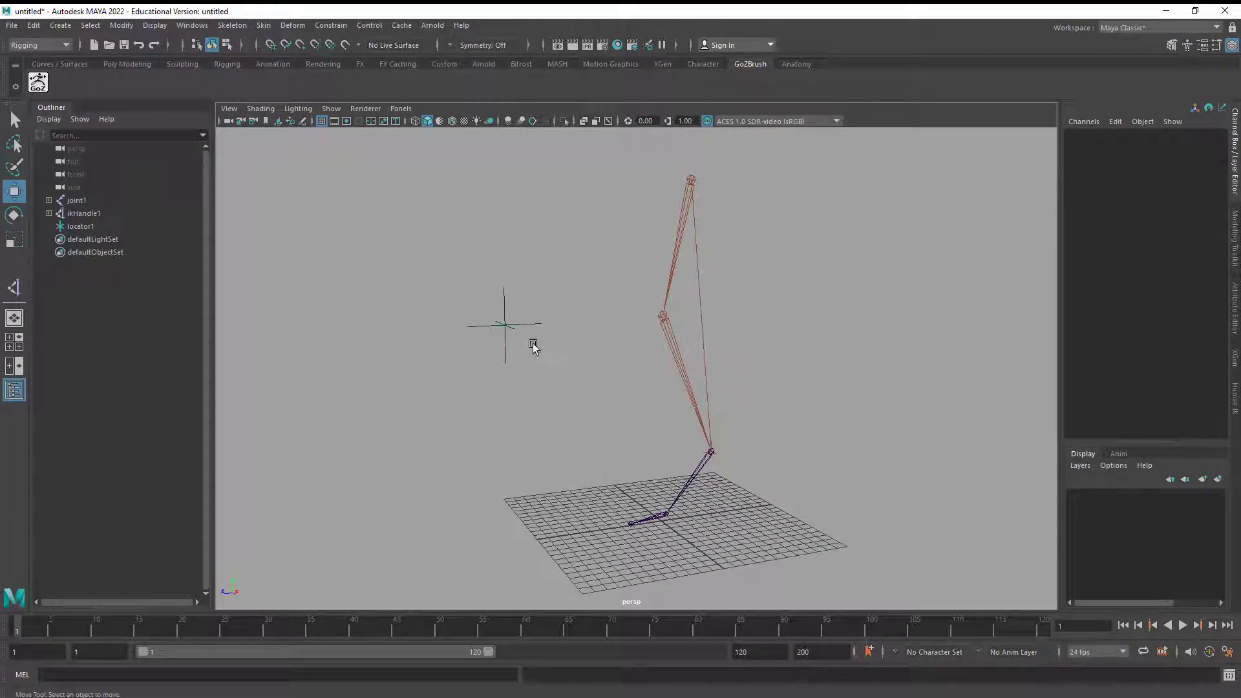
click(518, 332)
drag(524, 336, 511, 334)
key(ctrl+z)
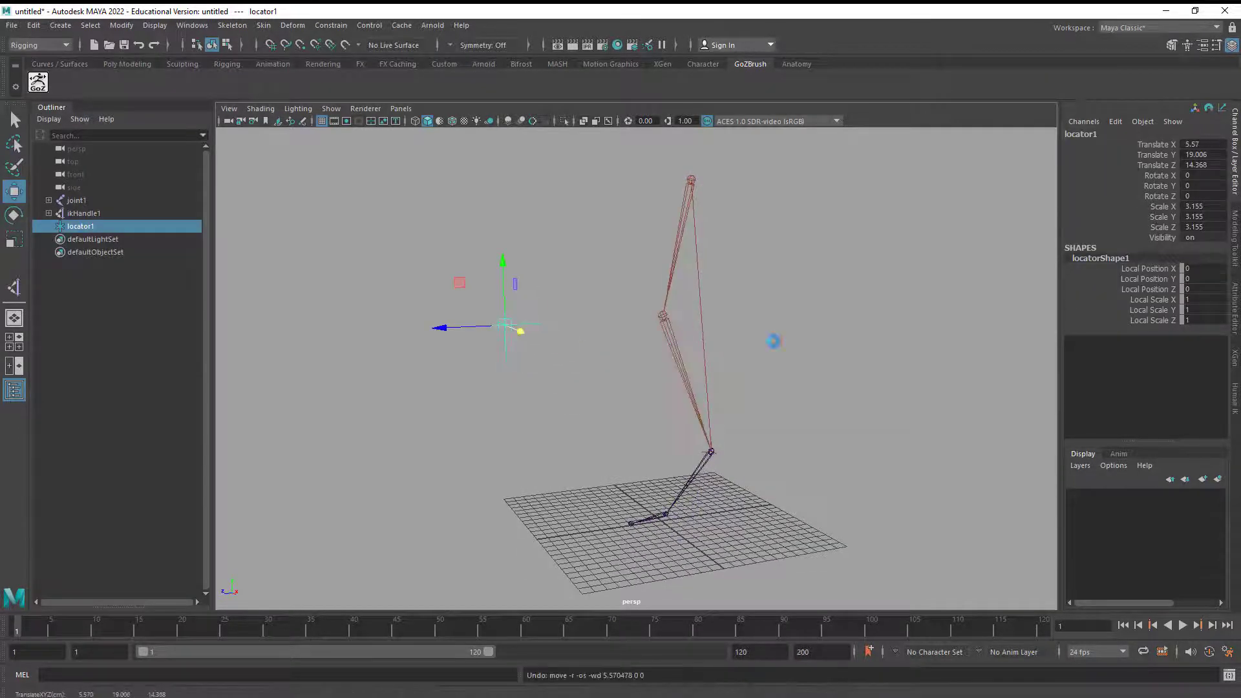
Step: Examine the leg chain and the ankle, ball and toe joints from several angles
click(843, 363)
alt+drag(842, 363, 788, 352)
alt+right_drag(788, 353, 743, 346)
alt+drag(743, 348, 747, 346)
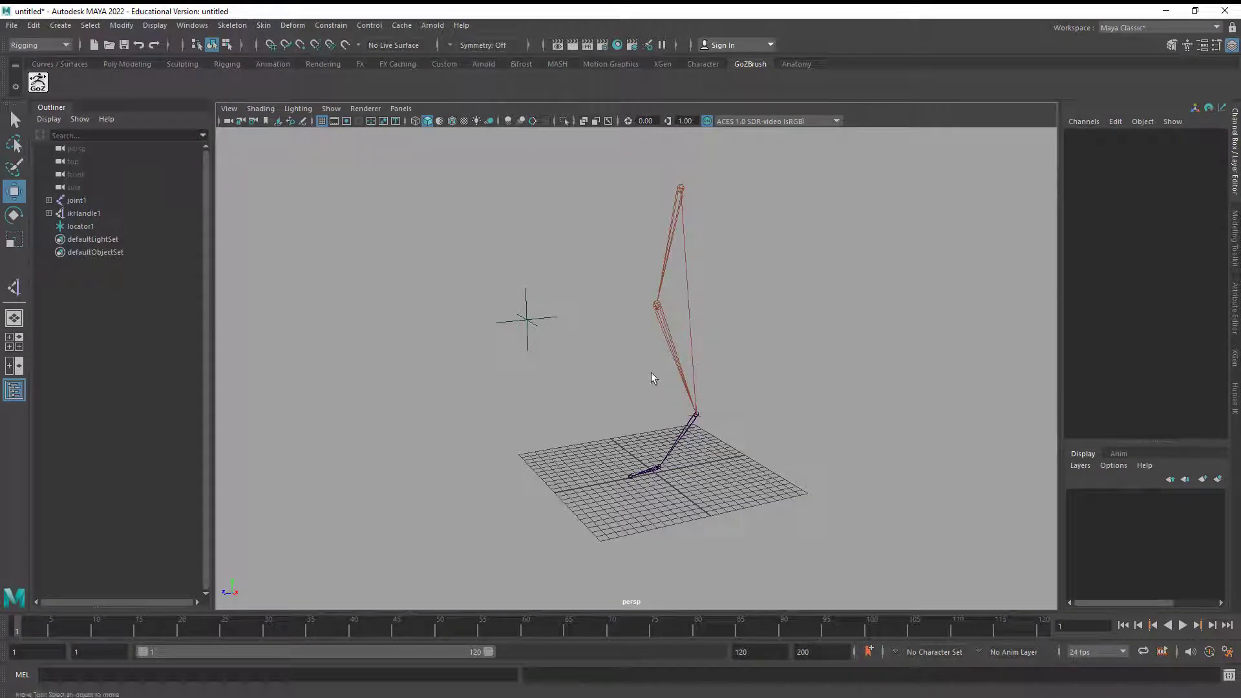
alt+middle_drag(652, 373, 604, 327)
alt+drag(604, 327, 560, 329)
alt+right_drag(618, 346, 702, 368)
alt+middle_drag(574, 341, 587, 313)
alt+right_drag(587, 313, 636, 355)
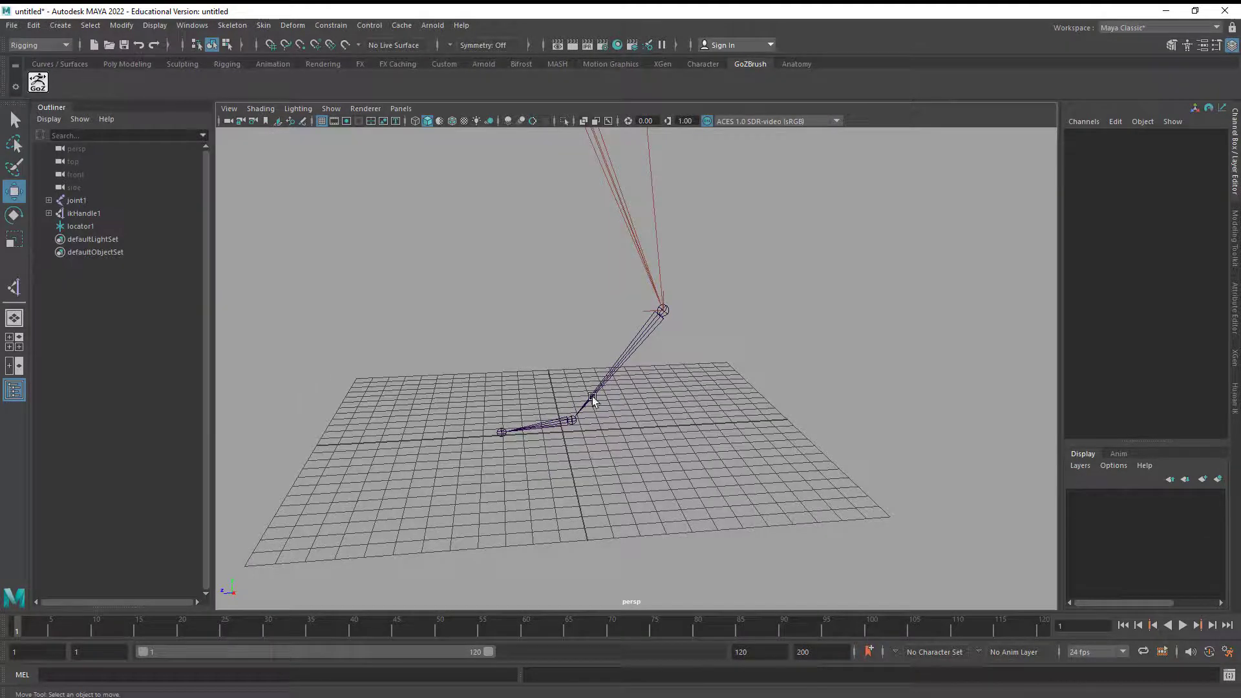
alt+middle_drag(707, 379, 715, 465)
alt+right_drag(715, 466, 535, 460)
alt+drag(535, 459, 578, 461)
alt+right_drag(578, 462, 643, 463)
mouse_move(649, 464)
alt+mouse_down()
mouse_move(652, 448)
mouse_move(637, 448)
alt+mouse_up()
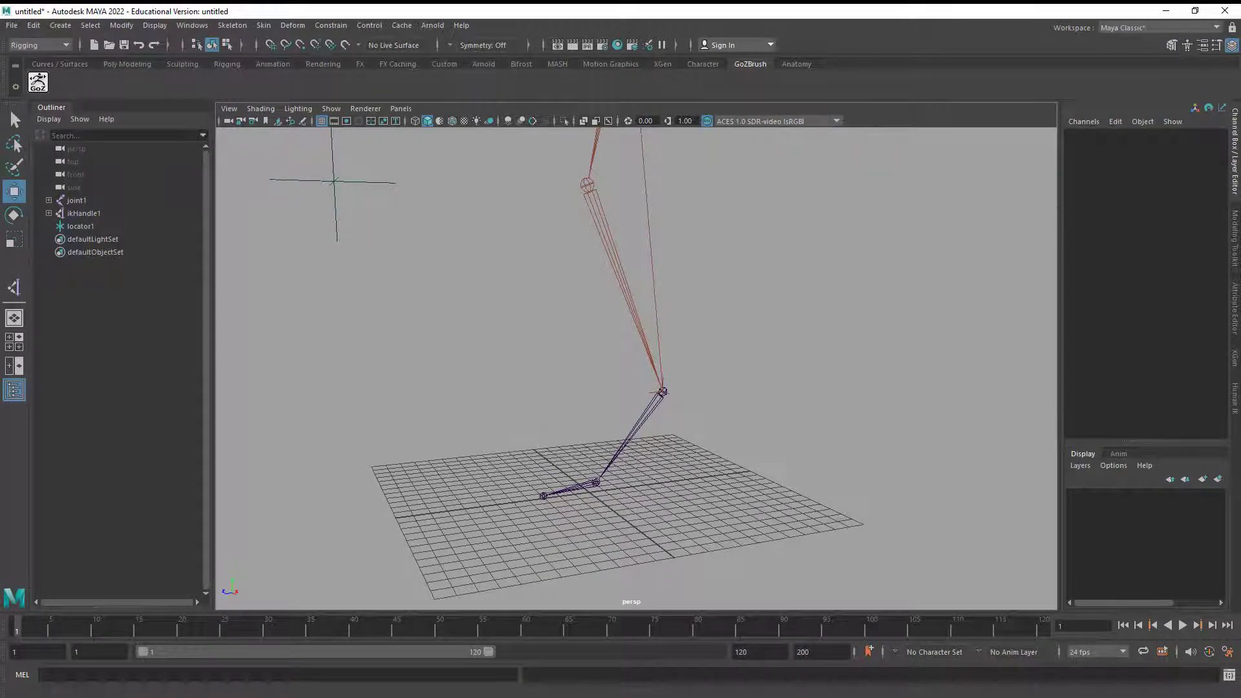
alt+middle_drag(696, 418, 704, 388)
alt+right_drag(704, 388, 744, 396)
alt+middle_drag(743, 396, 763, 348)
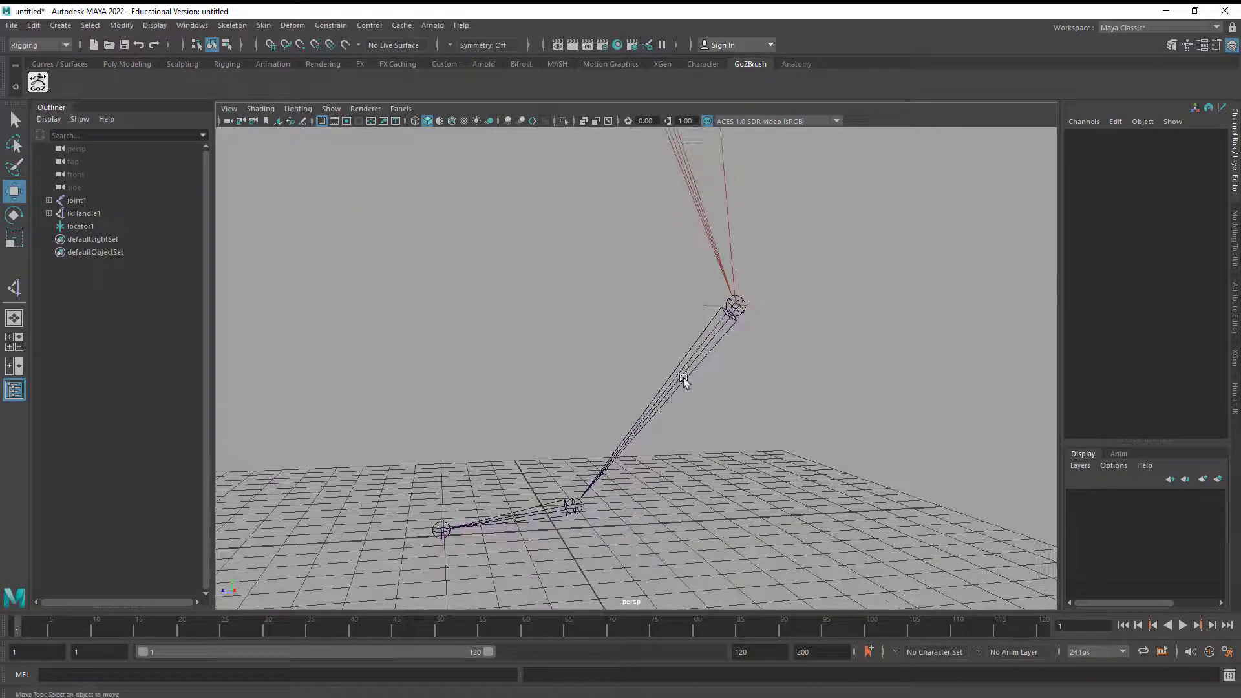
alt+drag(595, 514, 802, 487)
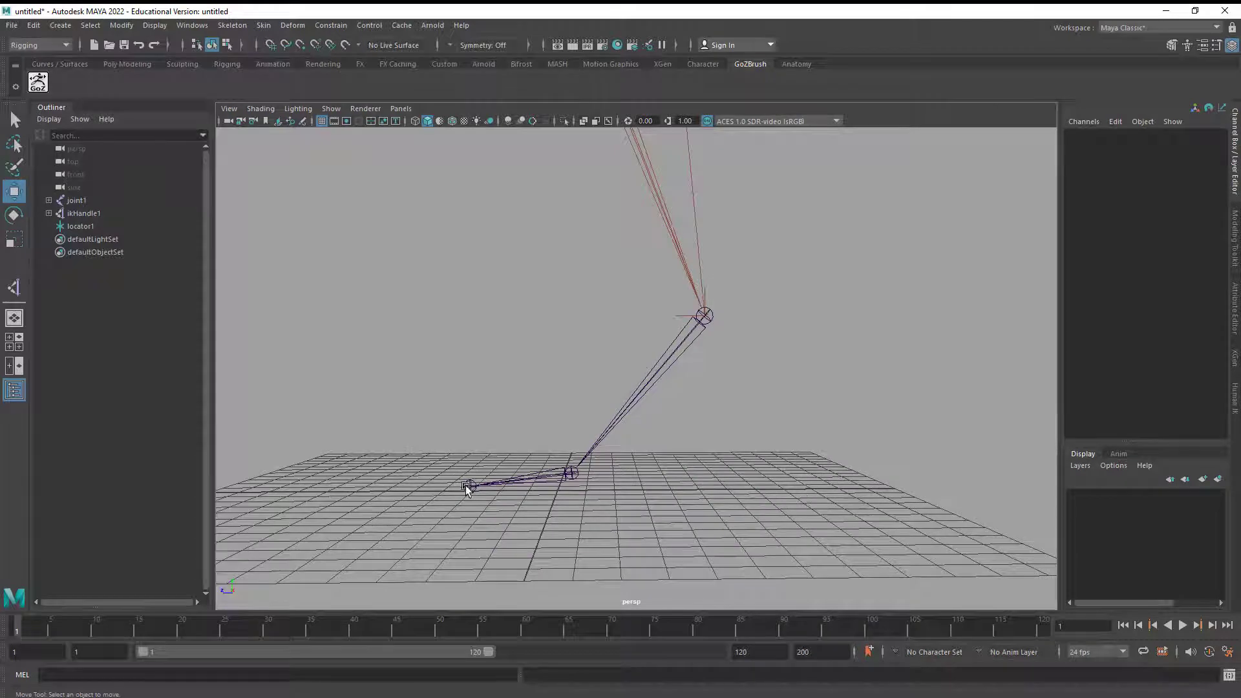
alt+drag(656, 455, 657, 379)
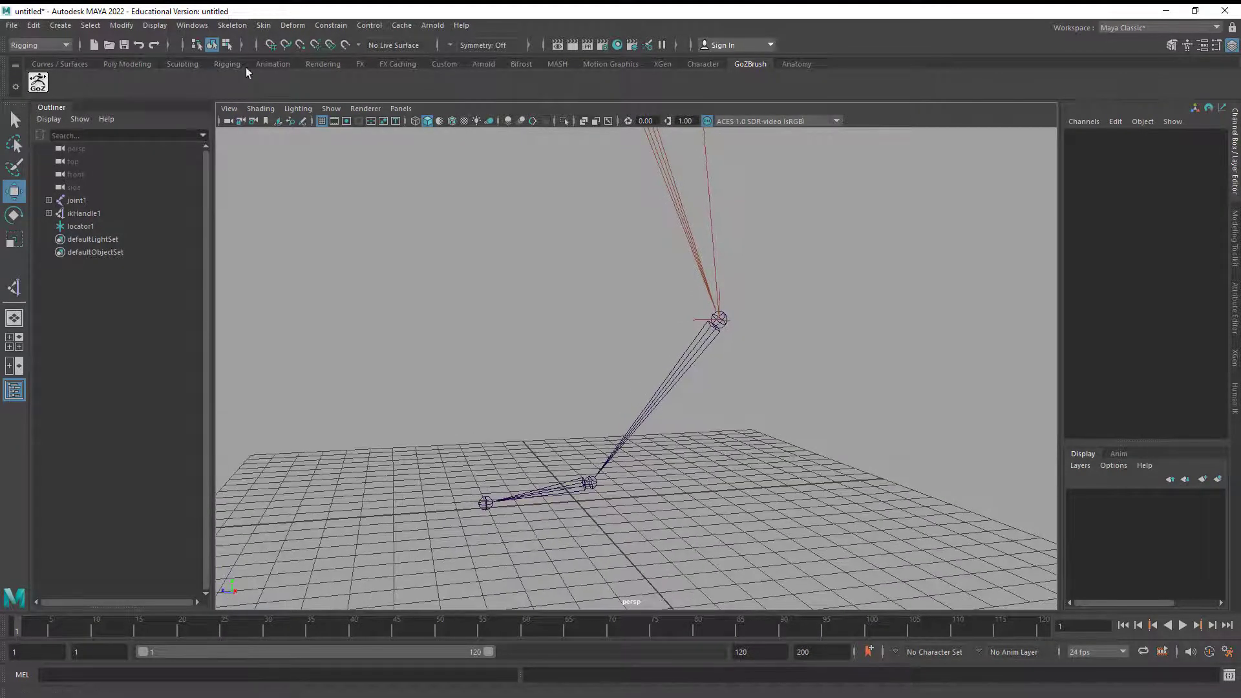
Step: Set the IK Handle tool to Single-Chain Solver, create a handle from the ankle joint to the ball joint and deselect it
click(245, 25)
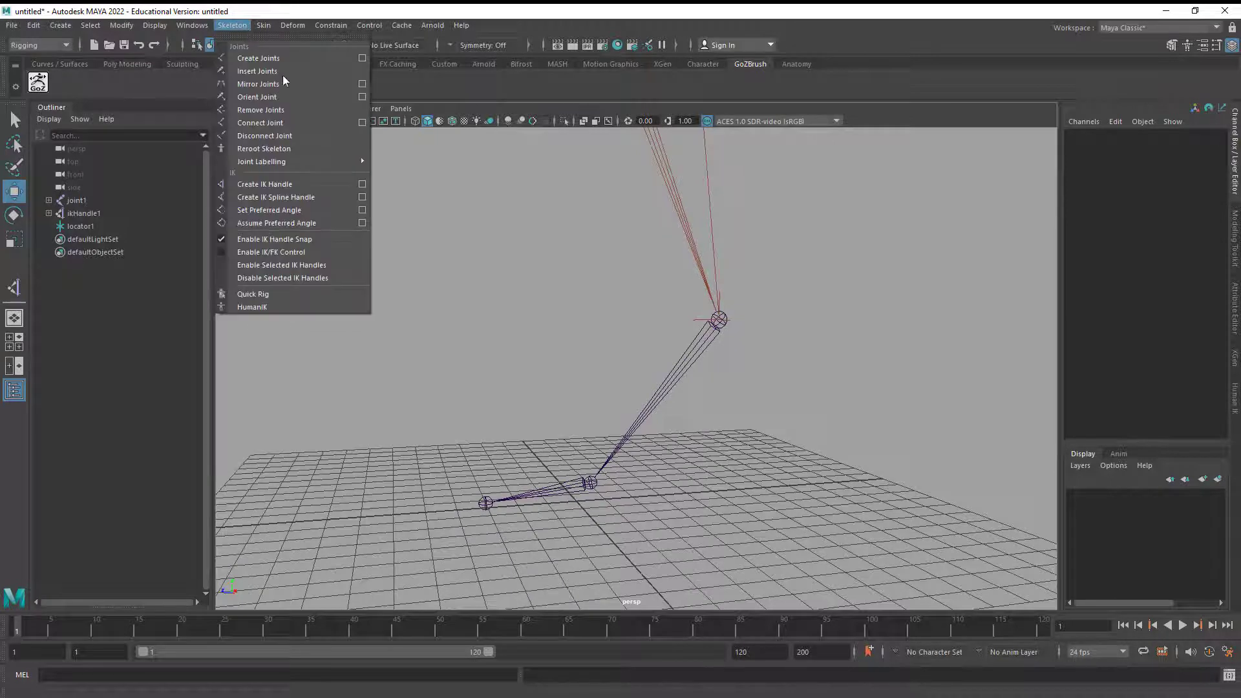
click(363, 185)
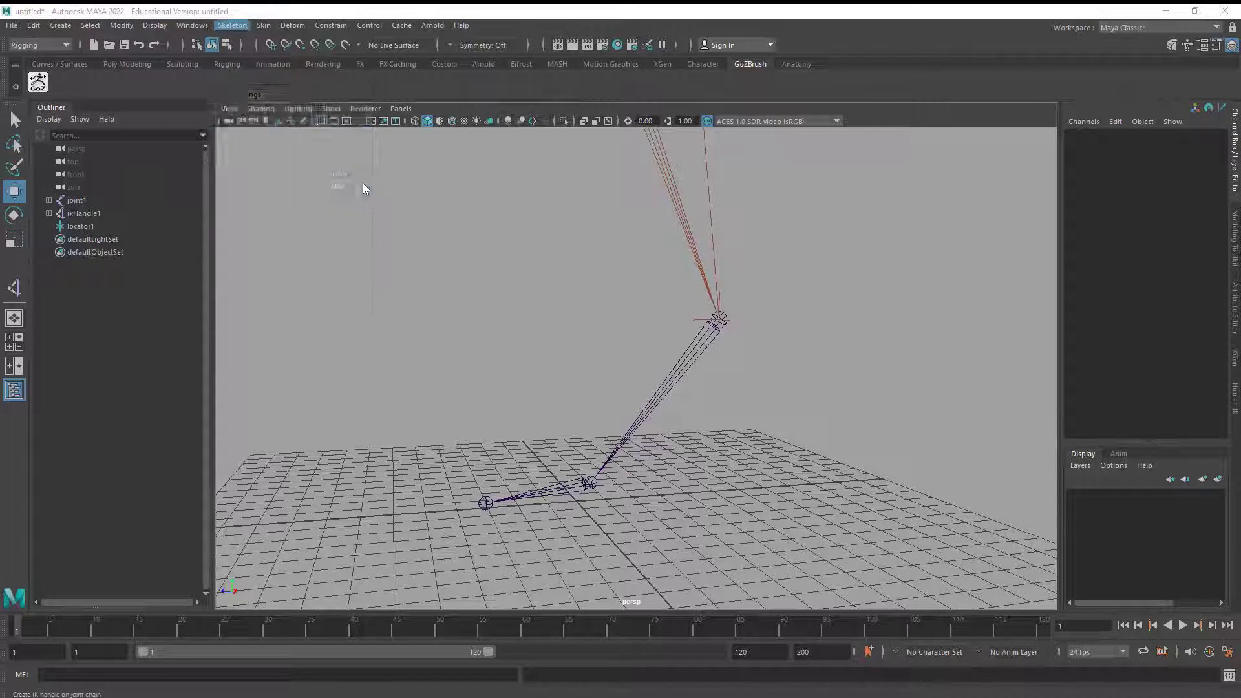
click(362, 143)
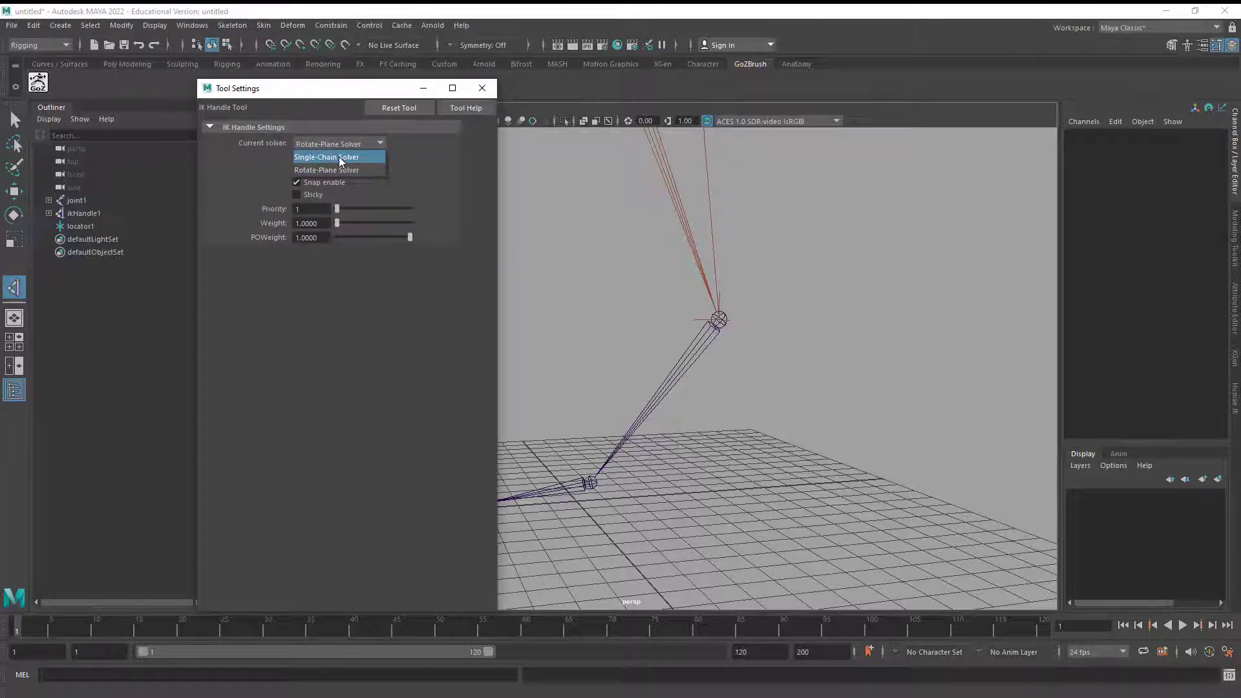
click(340, 157)
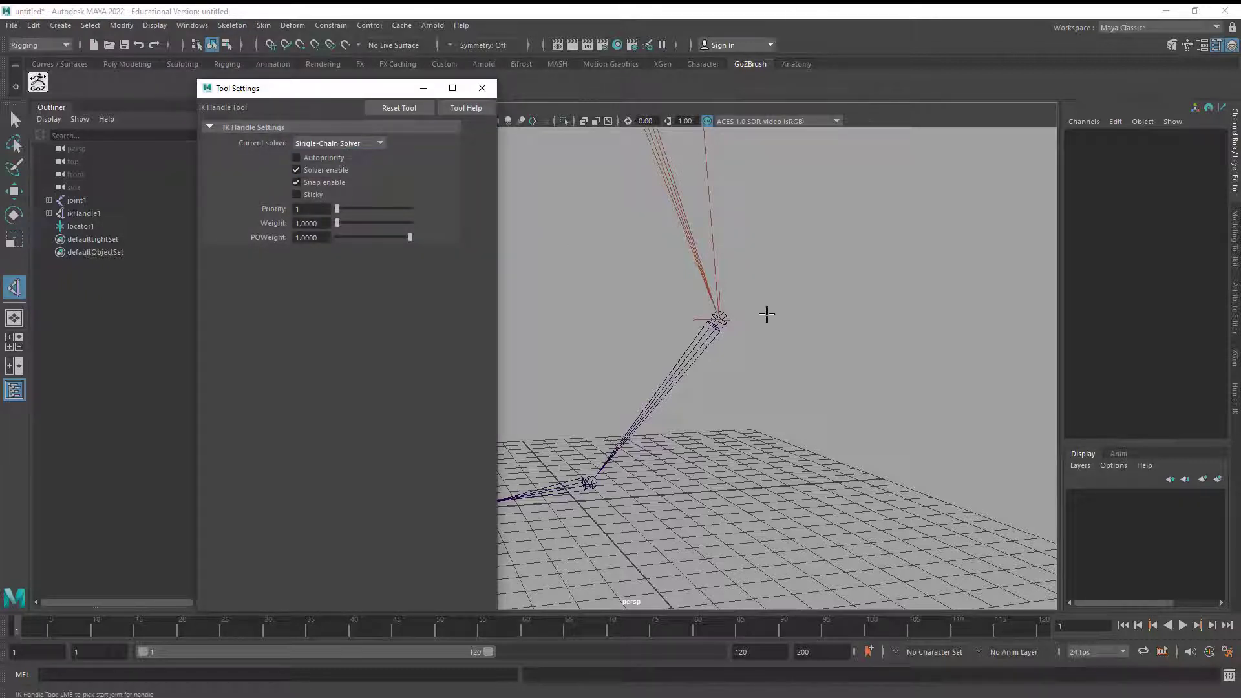
click(483, 88)
click(720, 321)
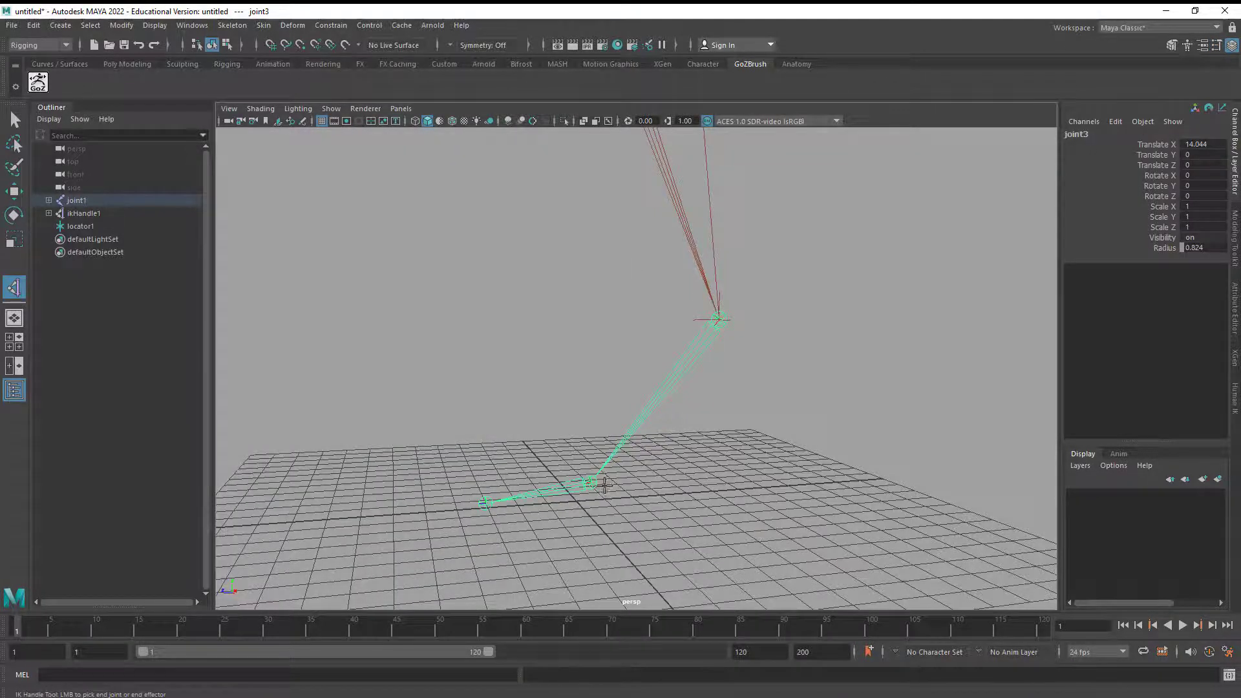
click(593, 484)
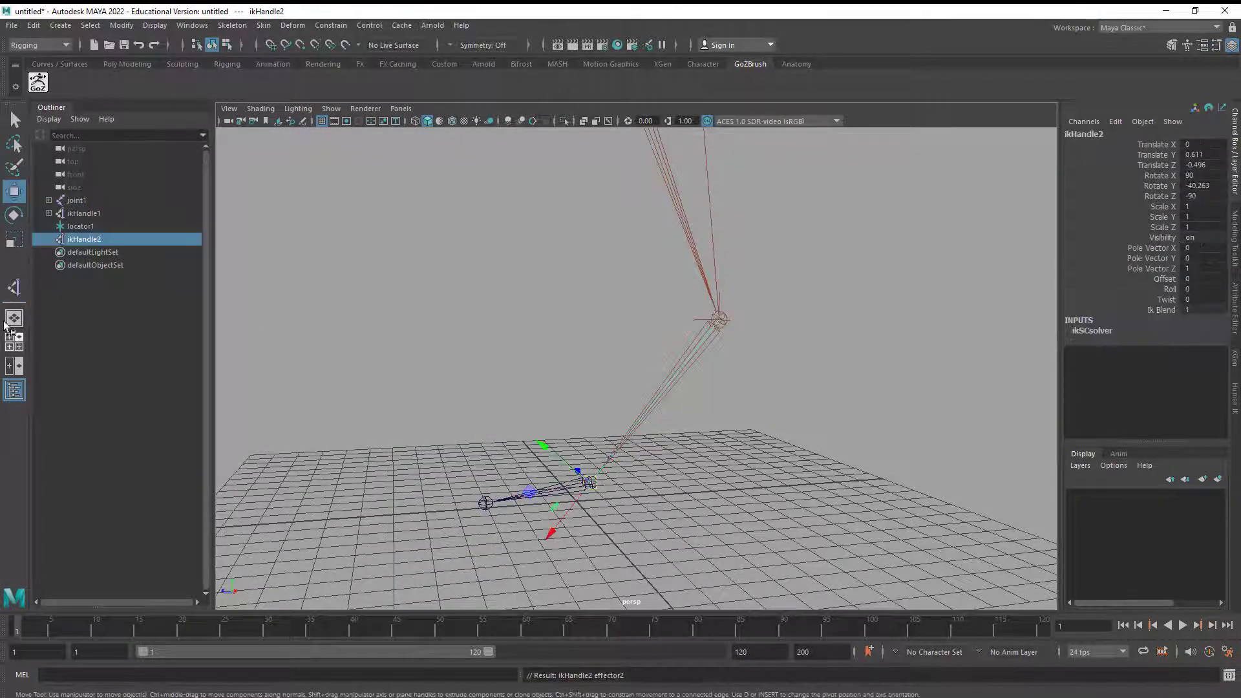
click(592, 455)
Step: Create another single-chain IK handle from the ball joint to the toe joint
click(233, 24)
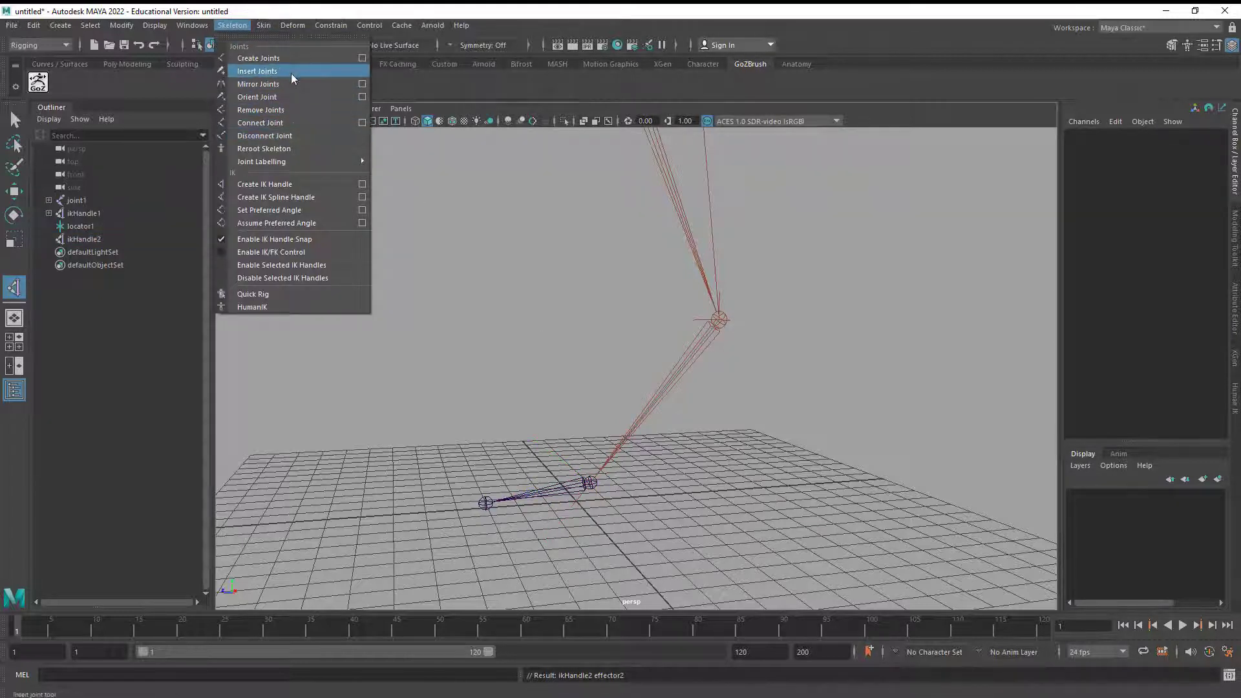
click(362, 184)
click(482, 89)
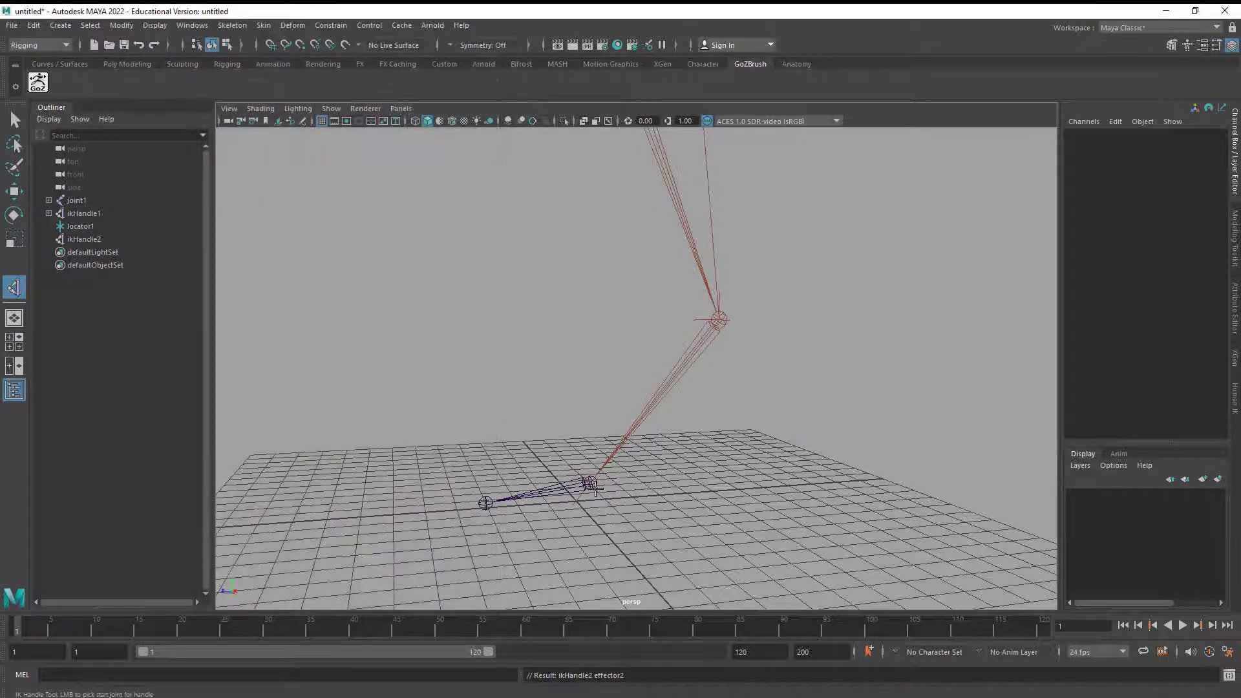
click(591, 483)
click(486, 503)
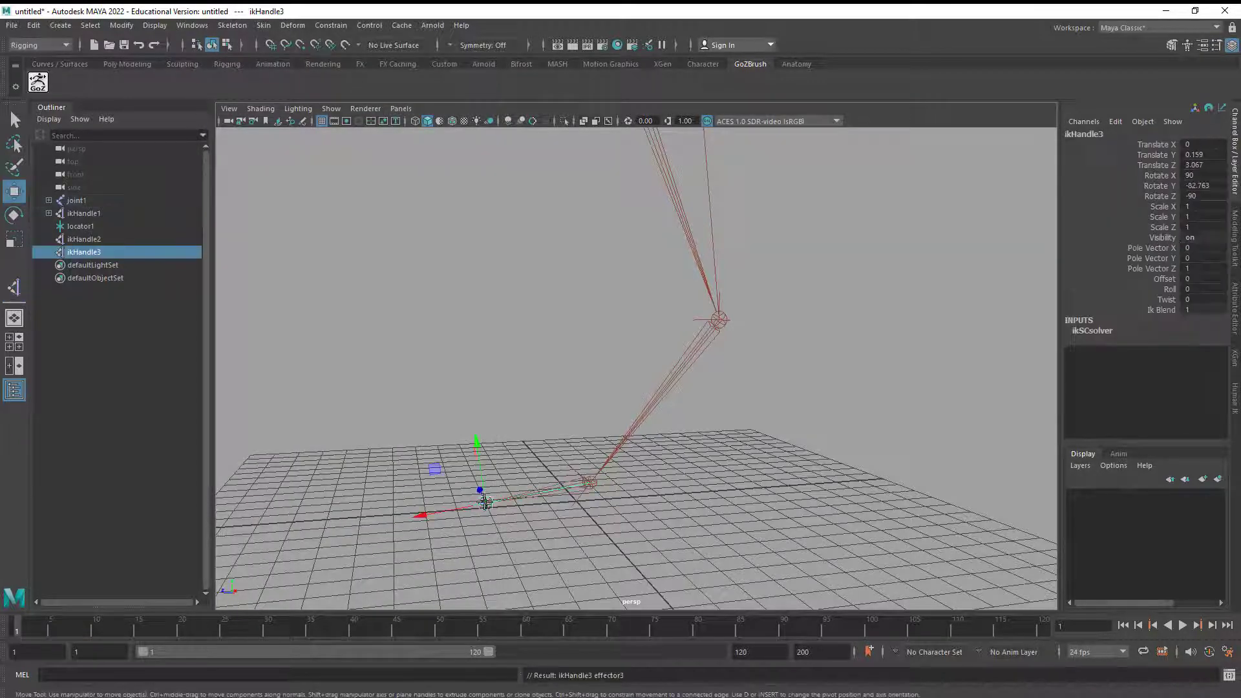
Step: Try a small Y rotation on the ankle-to-ball IK handle, and deselect it
click(14, 119)
alt+drag(601, 345, 581, 332)
alt+right_drag(582, 332, 597, 375)
alt+middle_drag(598, 375, 592, 366)
alt+drag(592, 366, 594, 420)
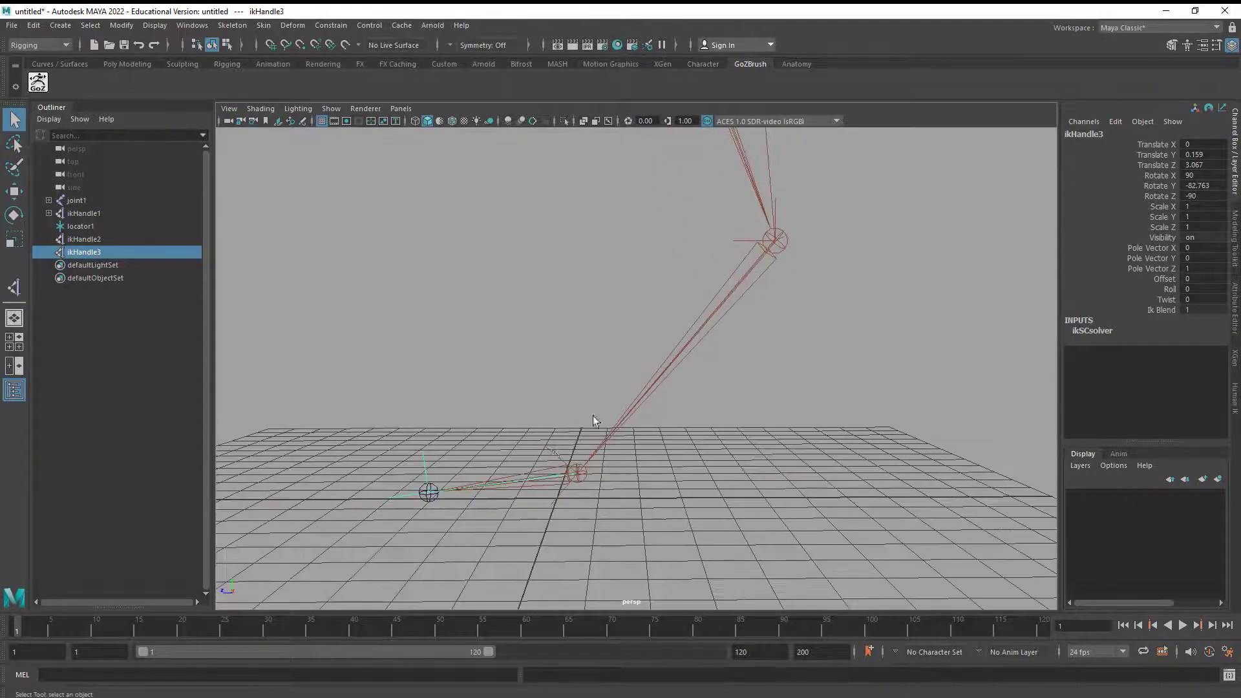
click(552, 448)
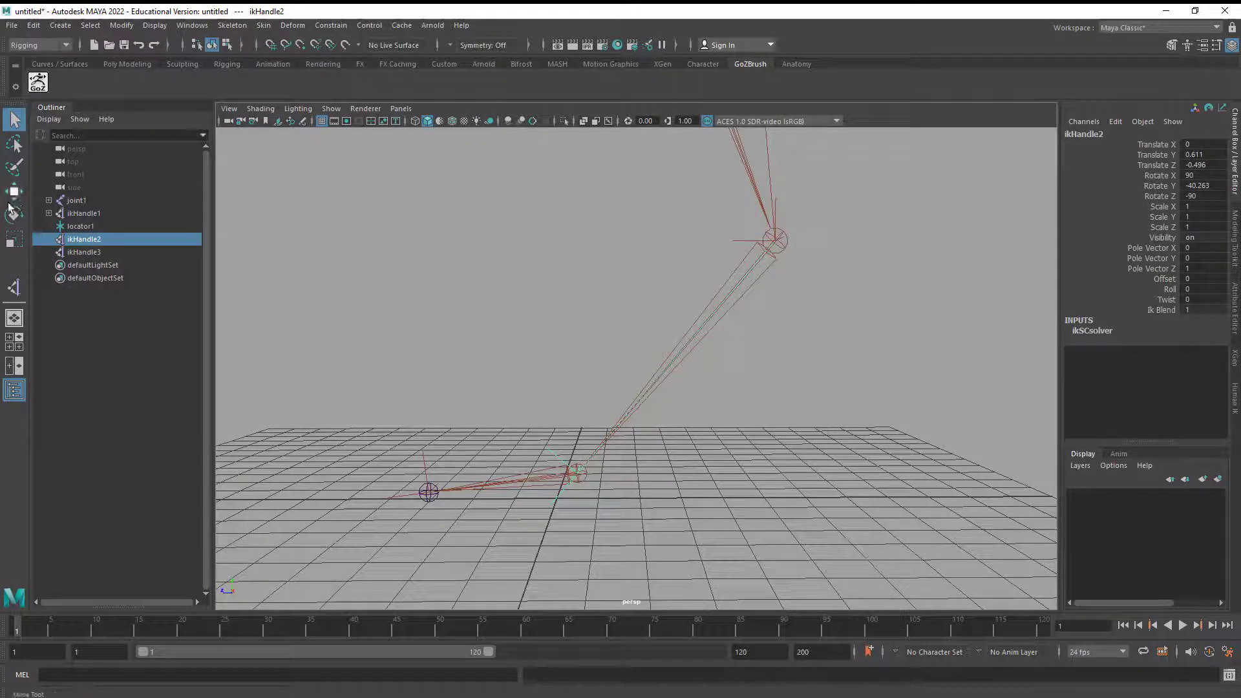
key(e)
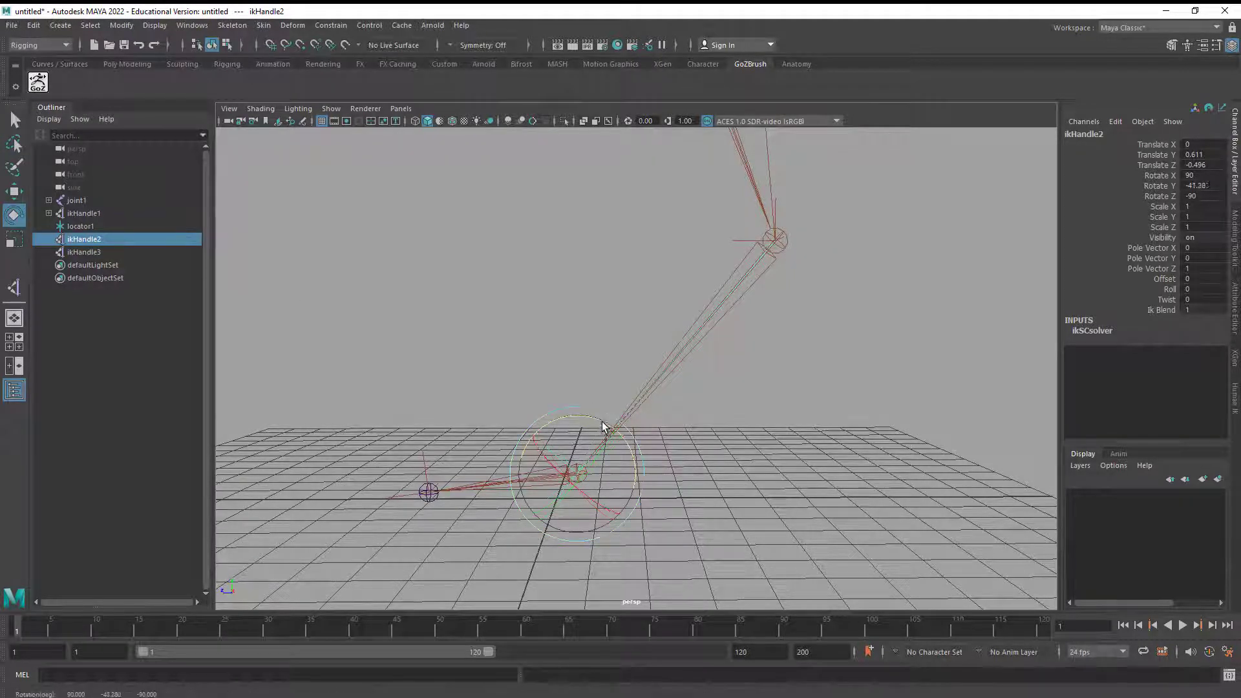
click(595, 349)
Step: In the side view, start a new joint chain with a heel joint on the ground line directly below the ankle
alt+drag(653, 366, 114, 386)
click(14, 347)
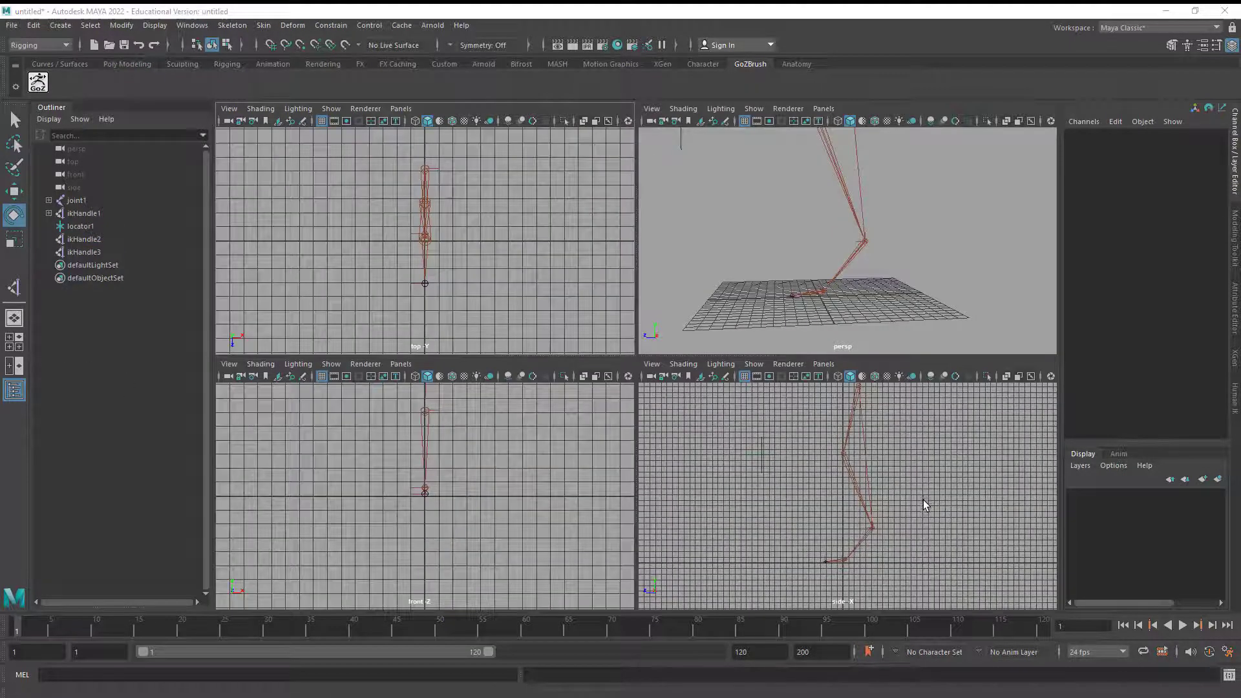
key(space)
alt+right_drag(593, 416, 749, 396)
alt+middle_drag(748, 397, 695, 275)
alt+right_drag(694, 275, 765, 474)
alt+middle_drag(765, 474, 790, 427)
alt+right_drag(789, 427, 808, 433)
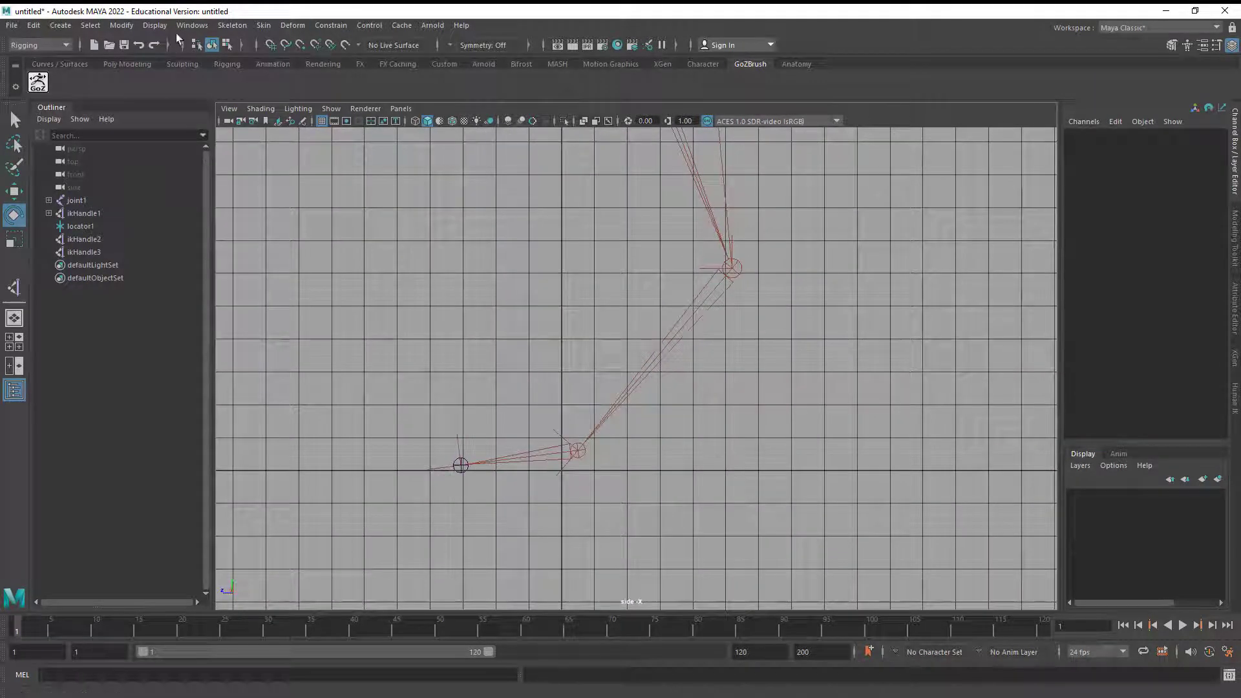
click(232, 26)
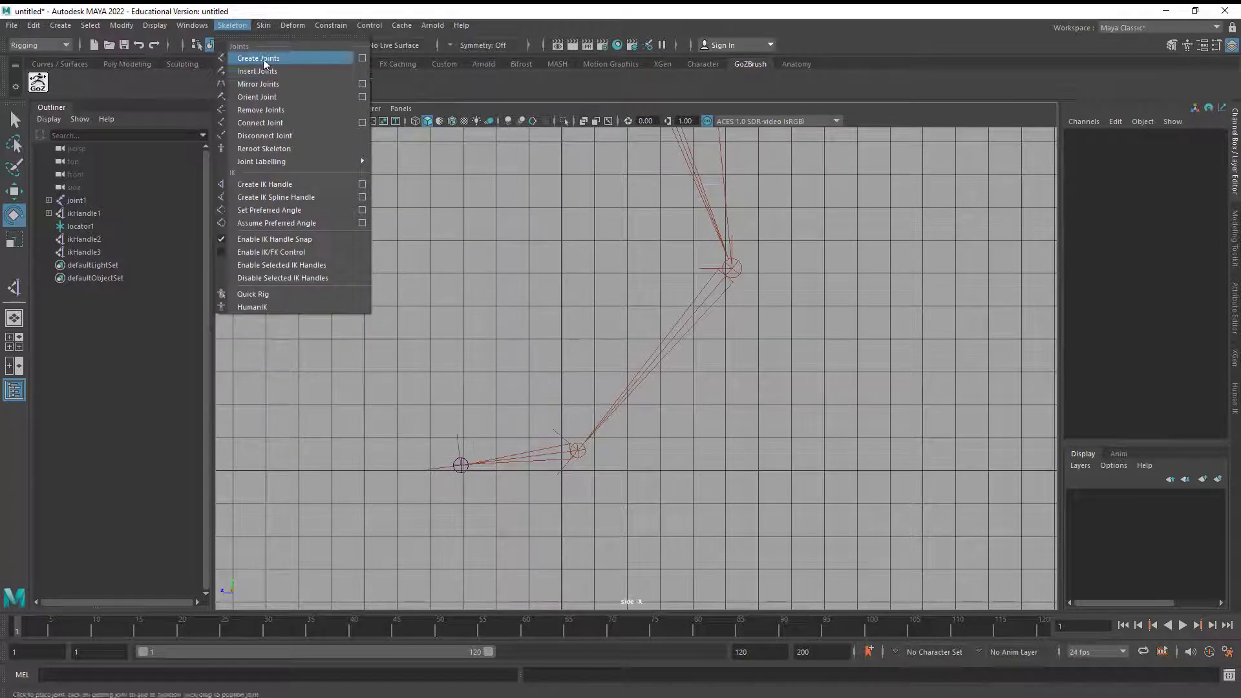
click(242, 58)
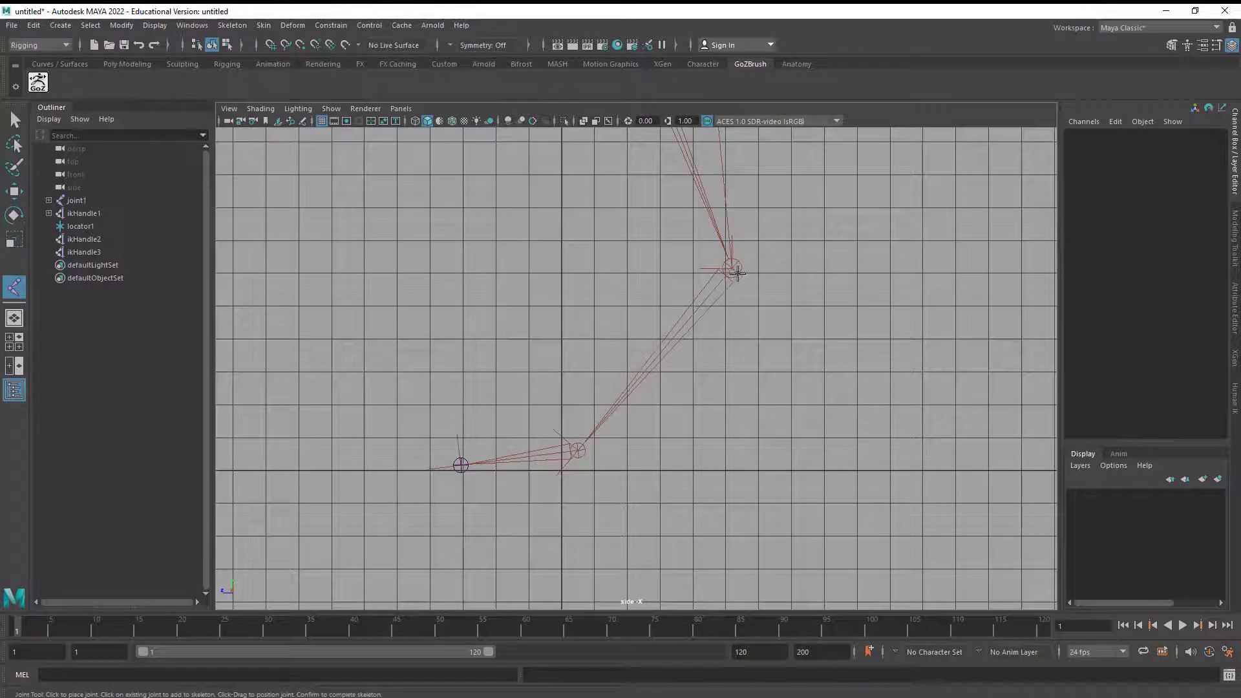
click(735, 470)
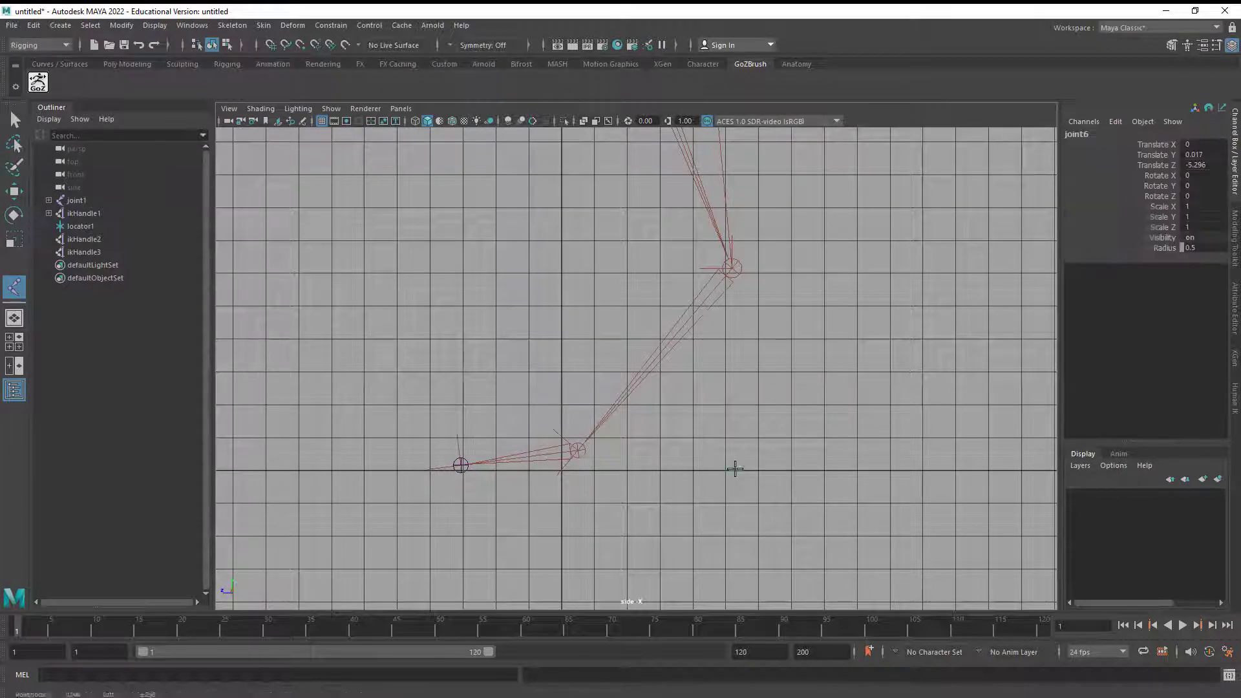
Step: Continue the reverse foot chain with joints snapped onto the toe, ball and ankle joints in that order, and finish it
click(460, 465)
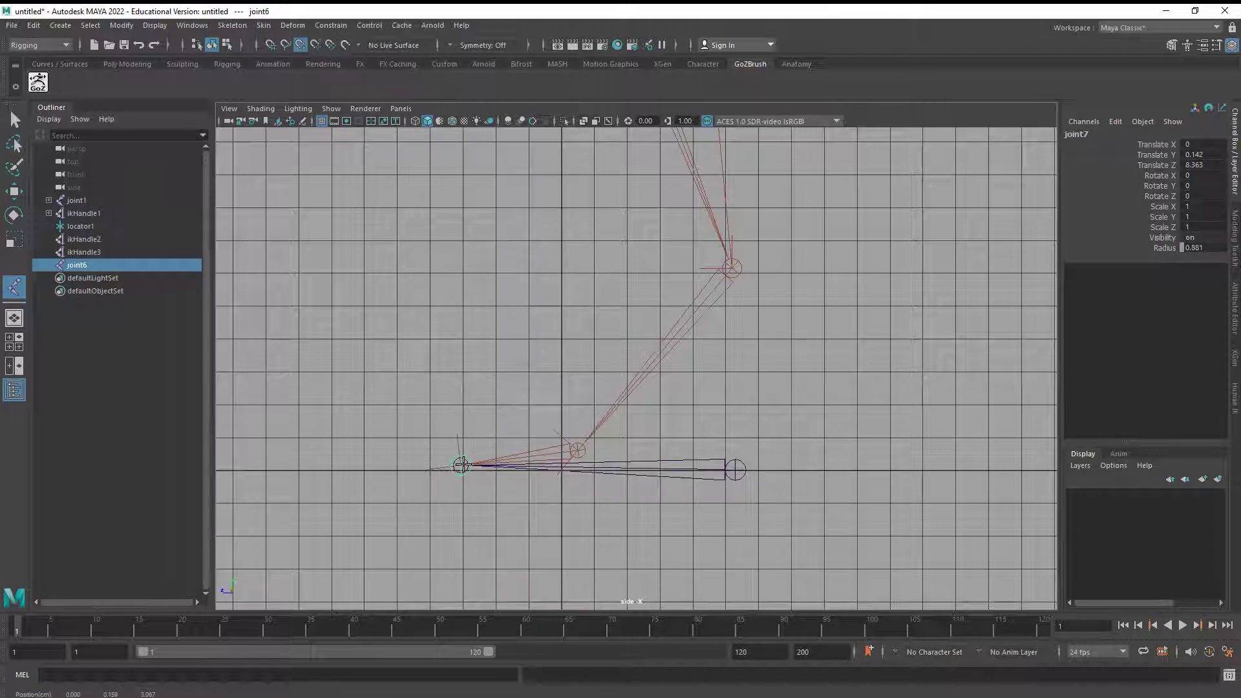
click(576, 451)
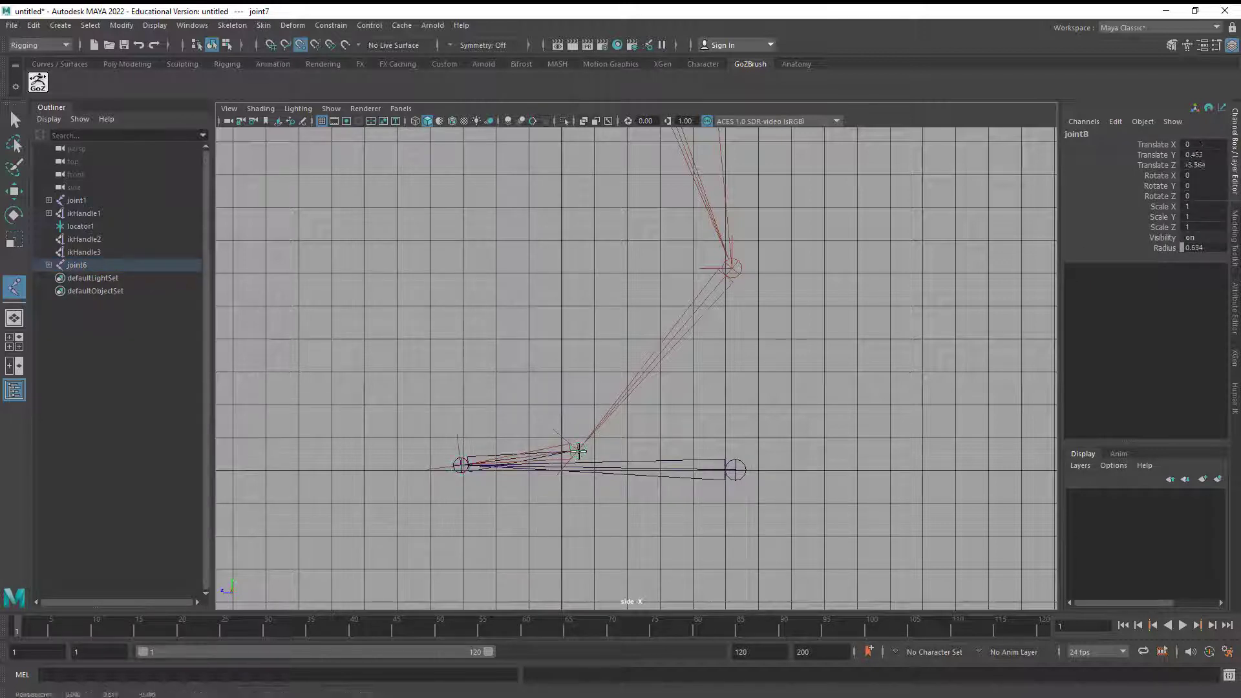
click(732, 268)
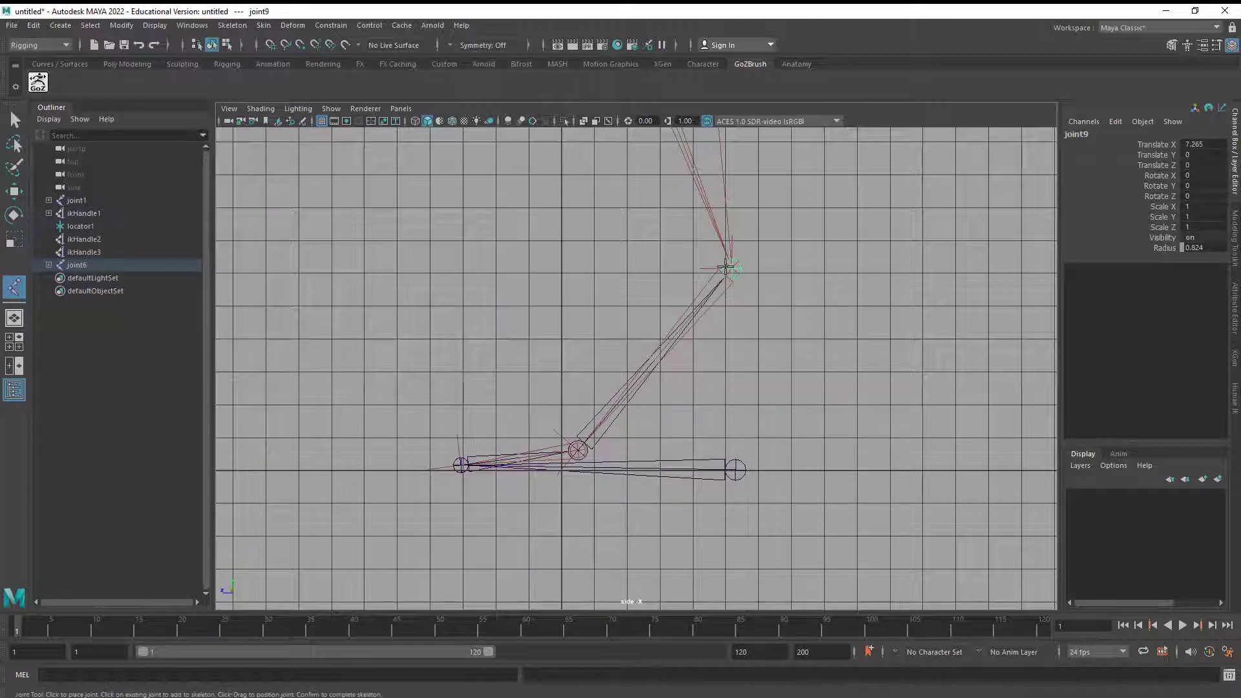
click(13, 118)
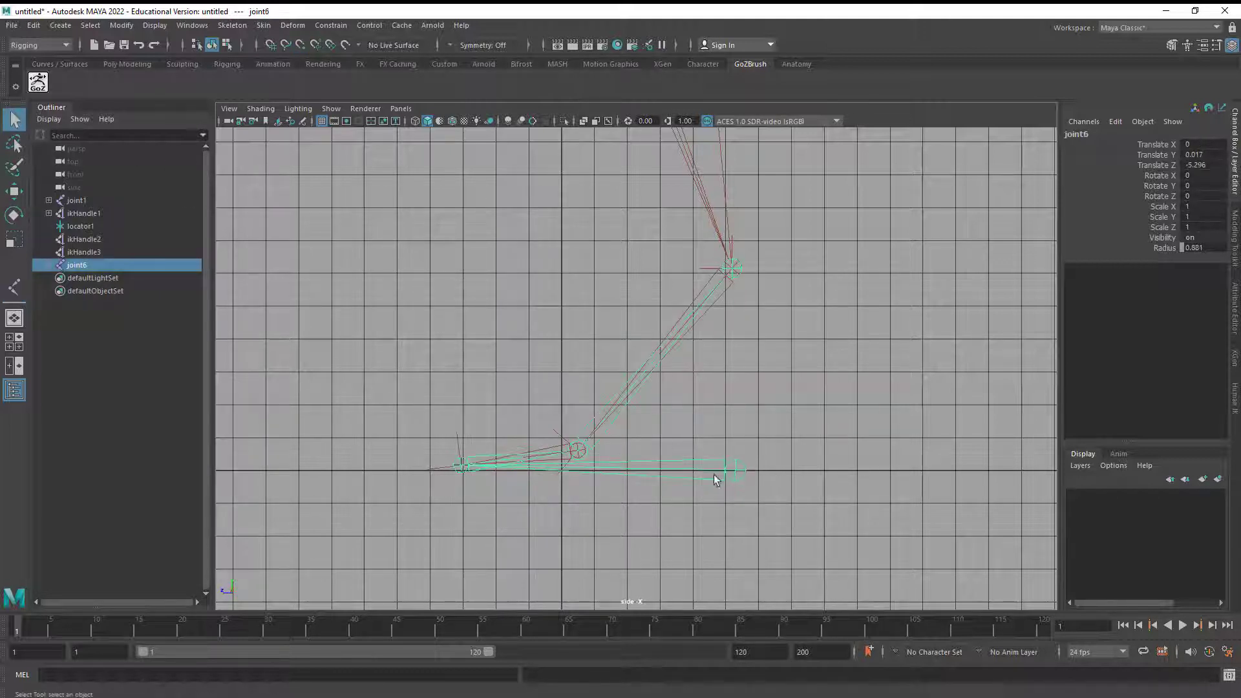